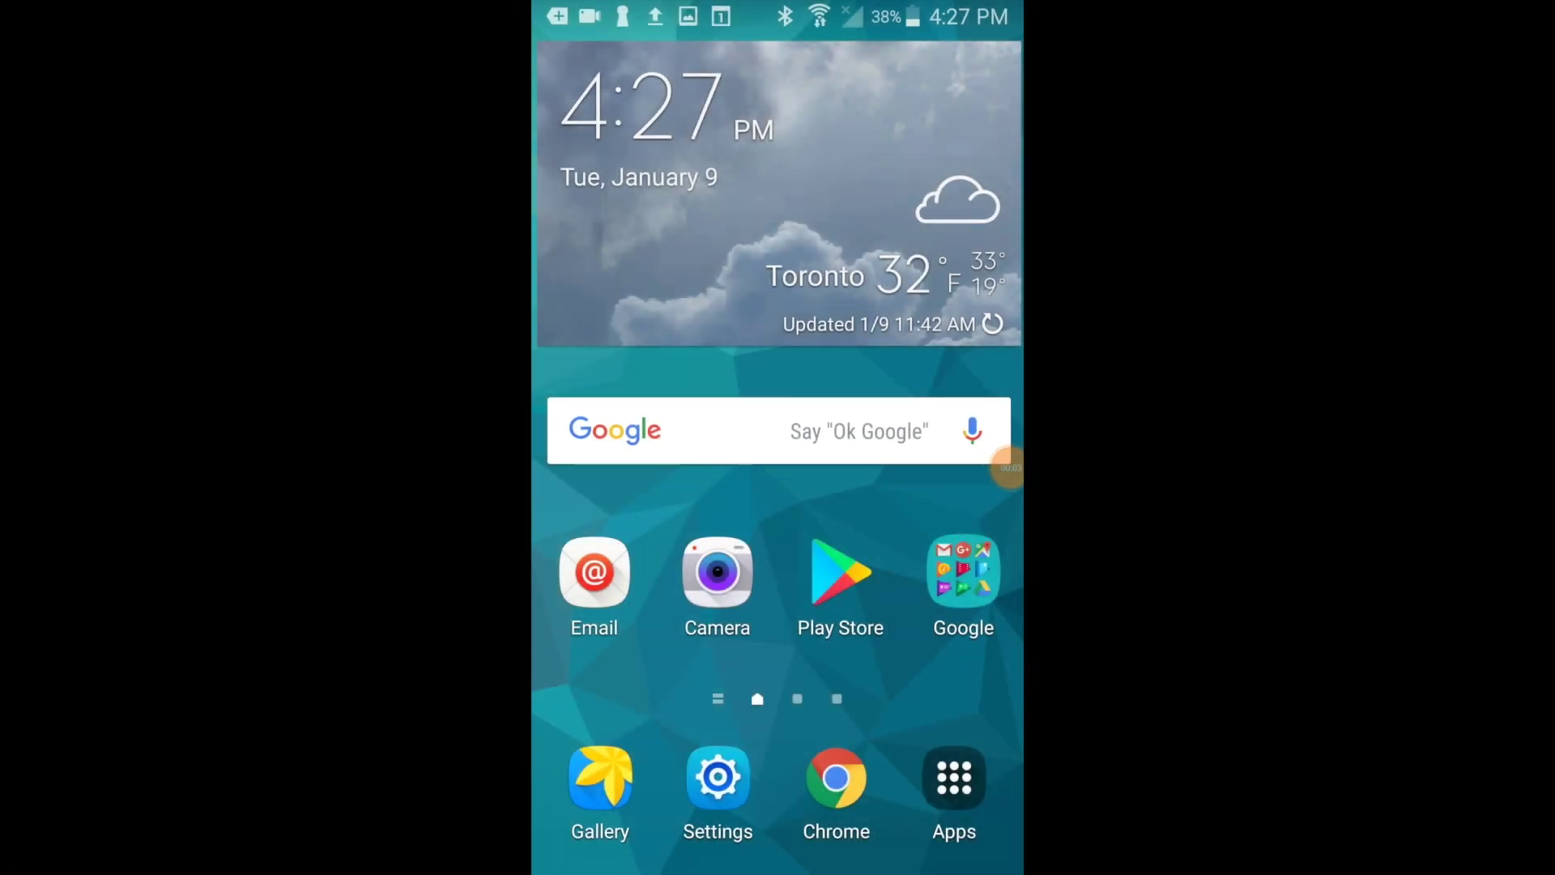
- Export all phone contacts from Contacts settings to device storage as Contacts_003.vcf
click(954, 784)
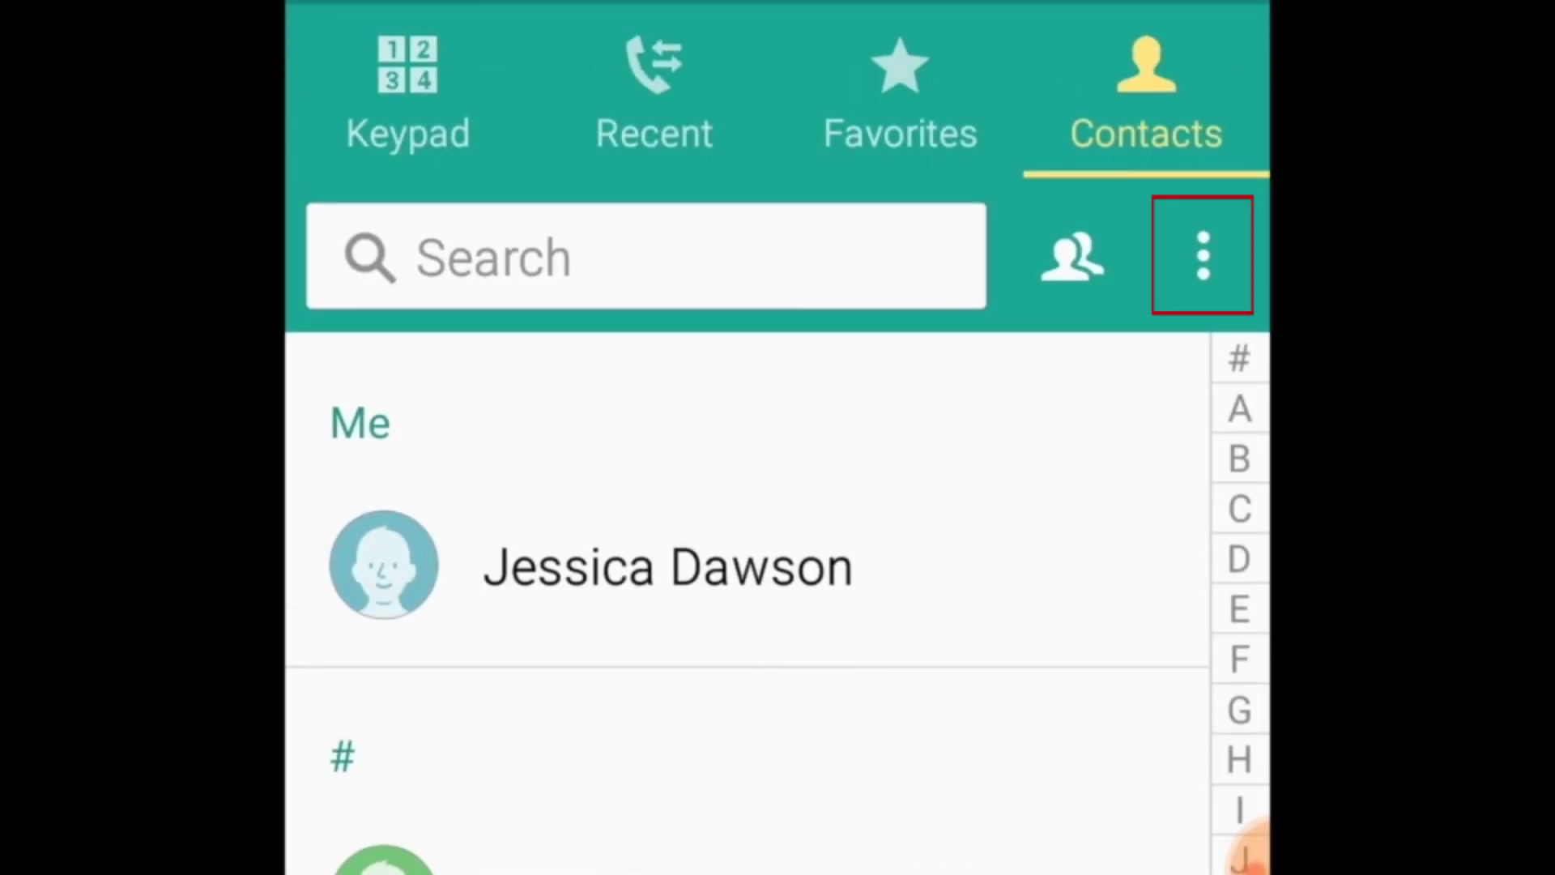
click(1204, 255)
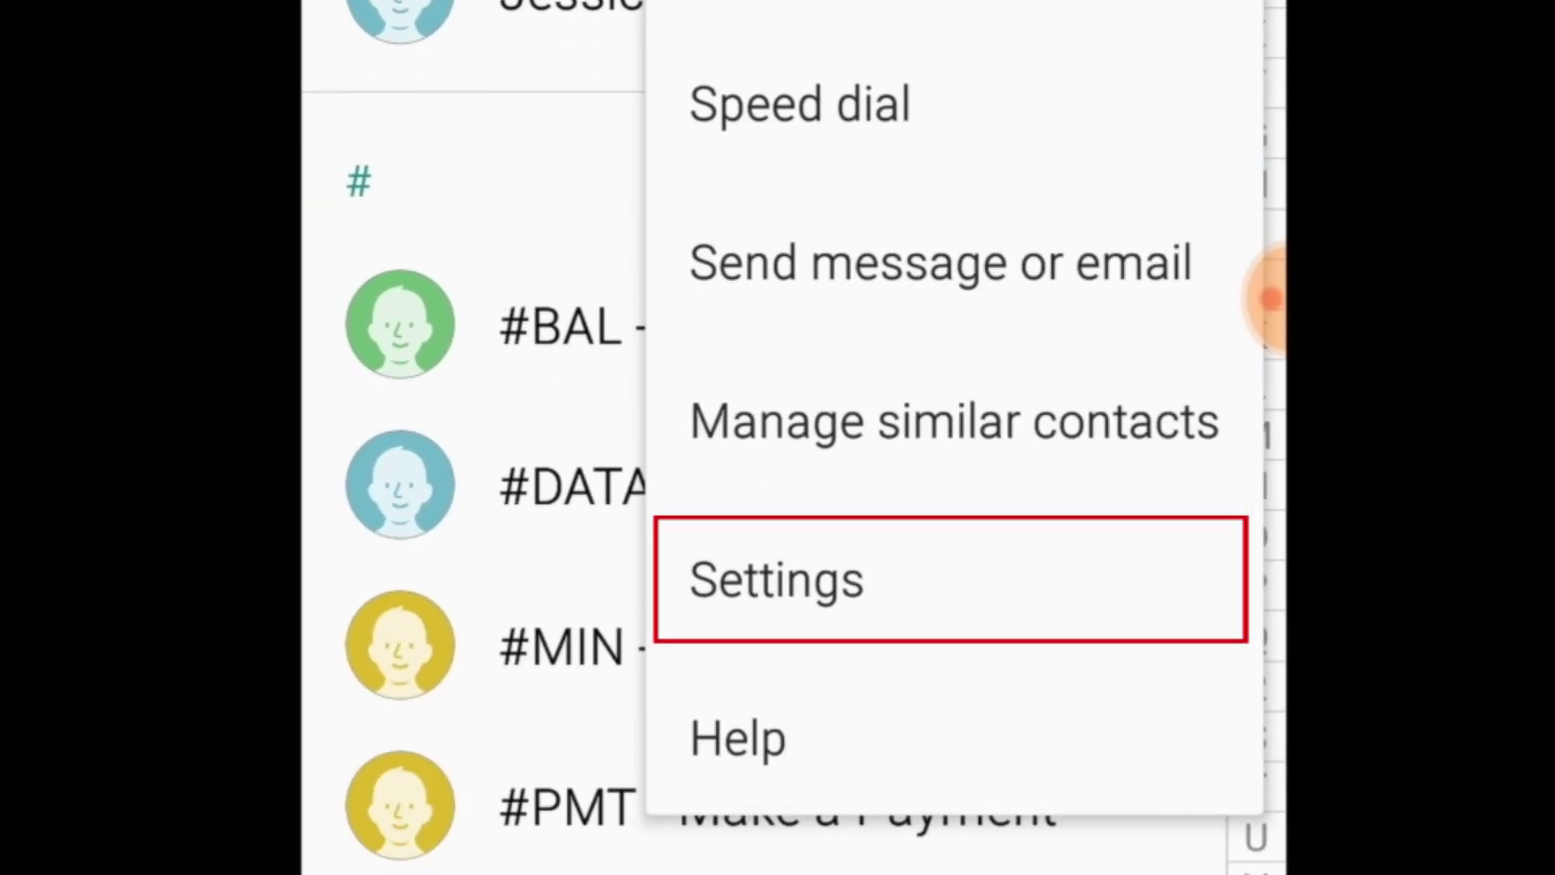
click(950, 580)
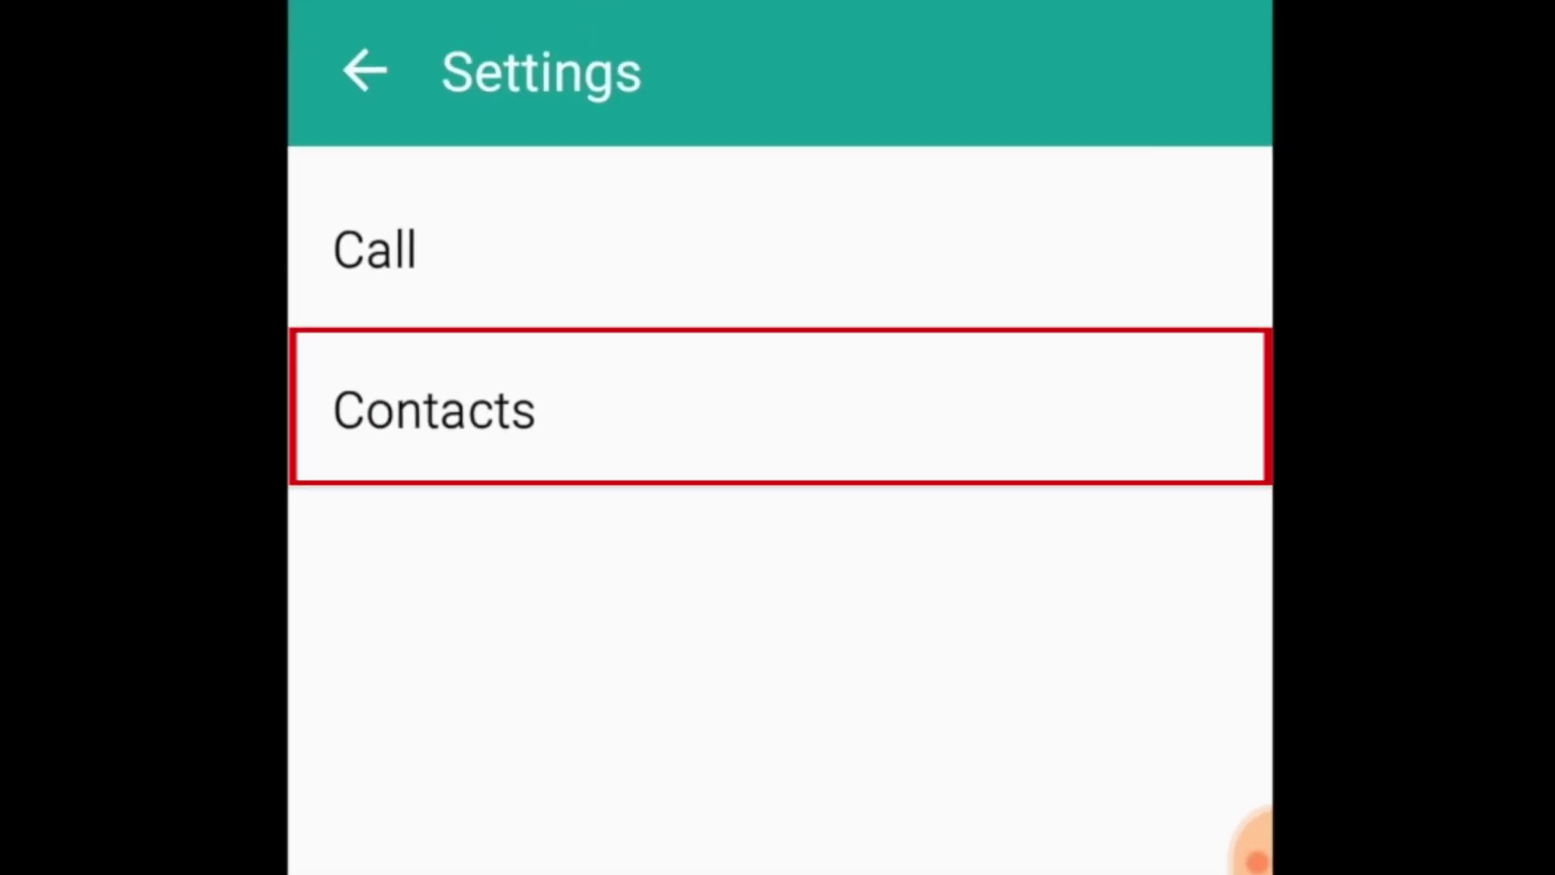
click(1065, 423)
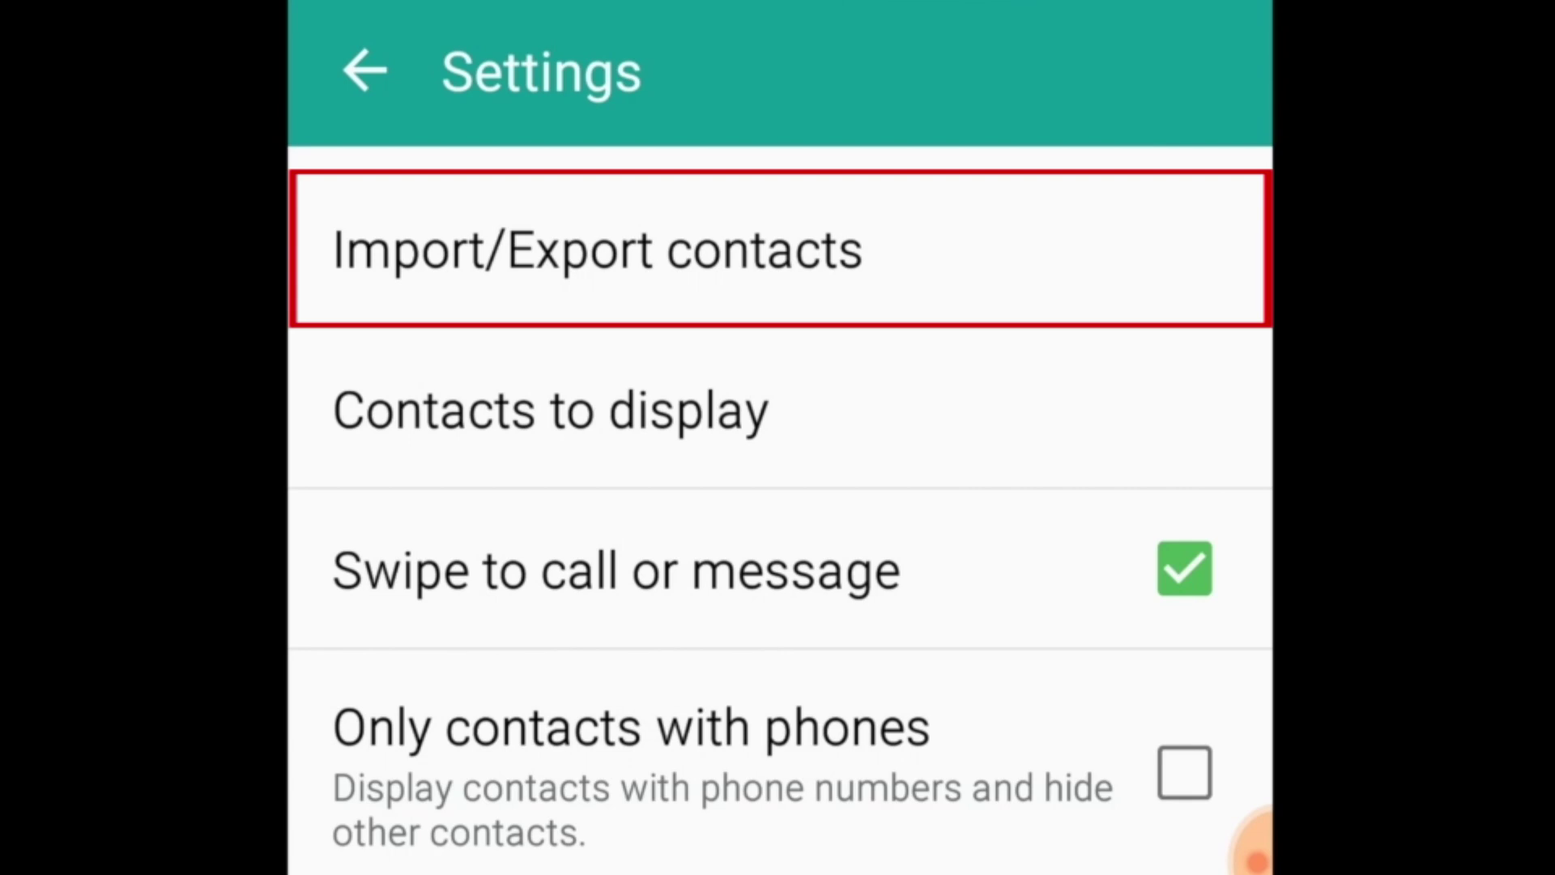
click(777, 250)
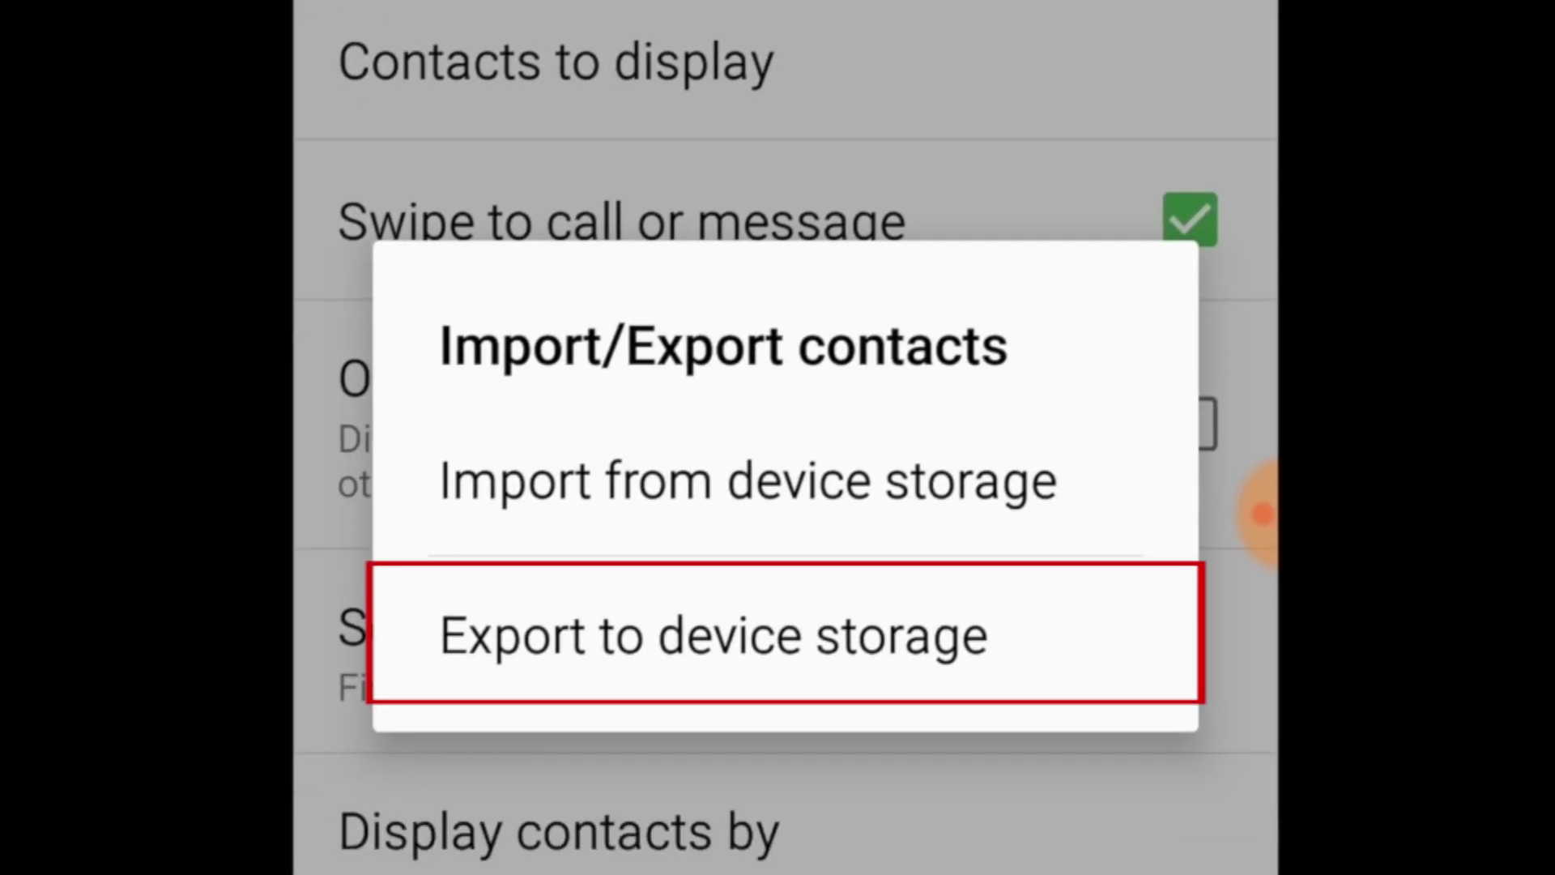
click(714, 633)
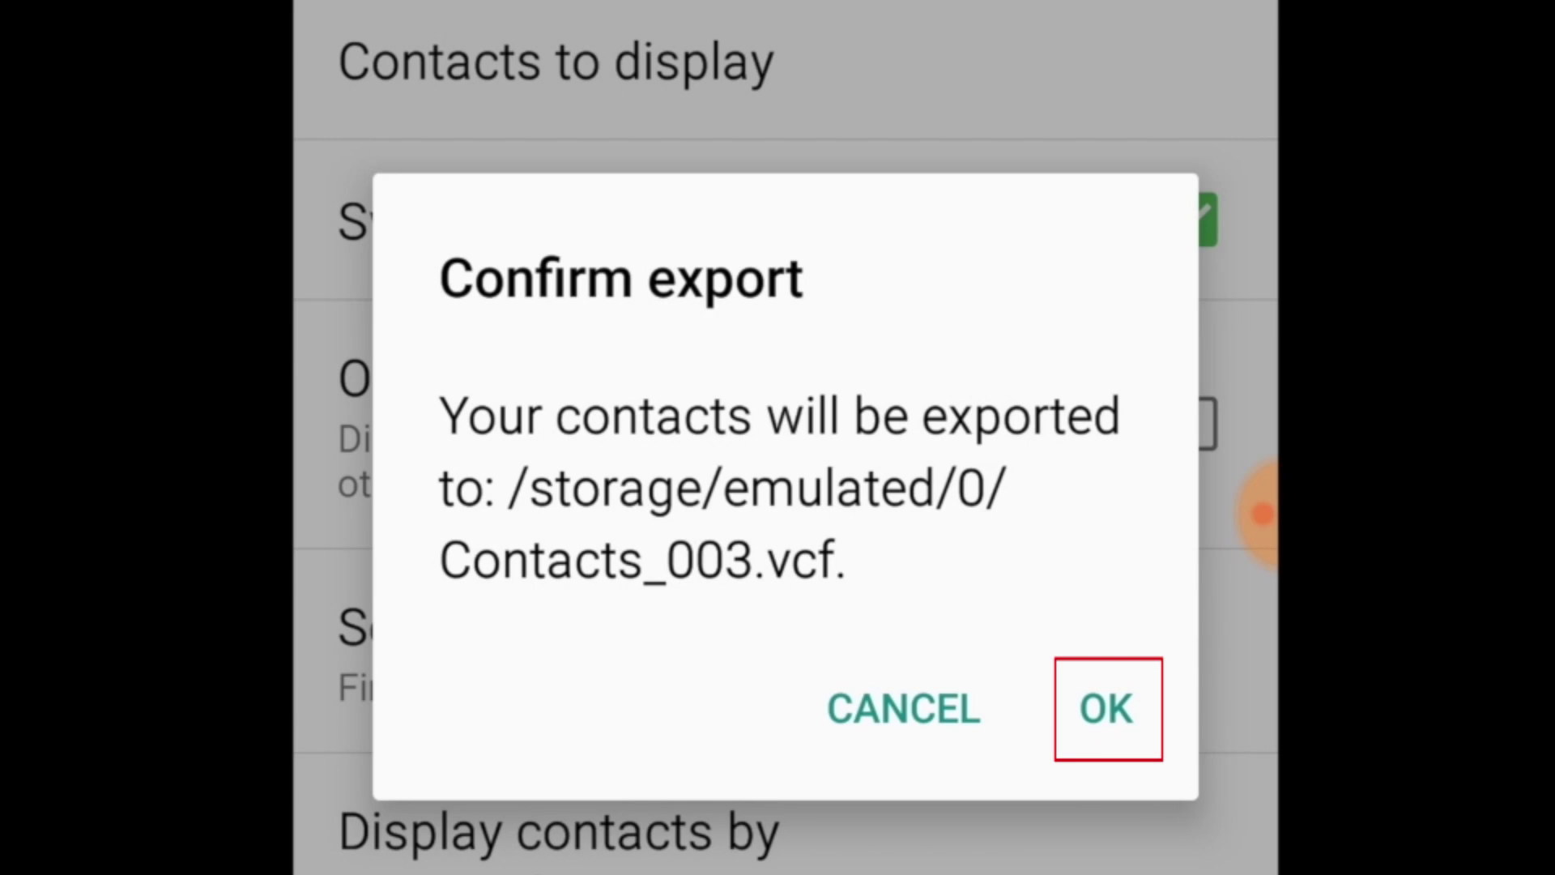
click(1109, 708)
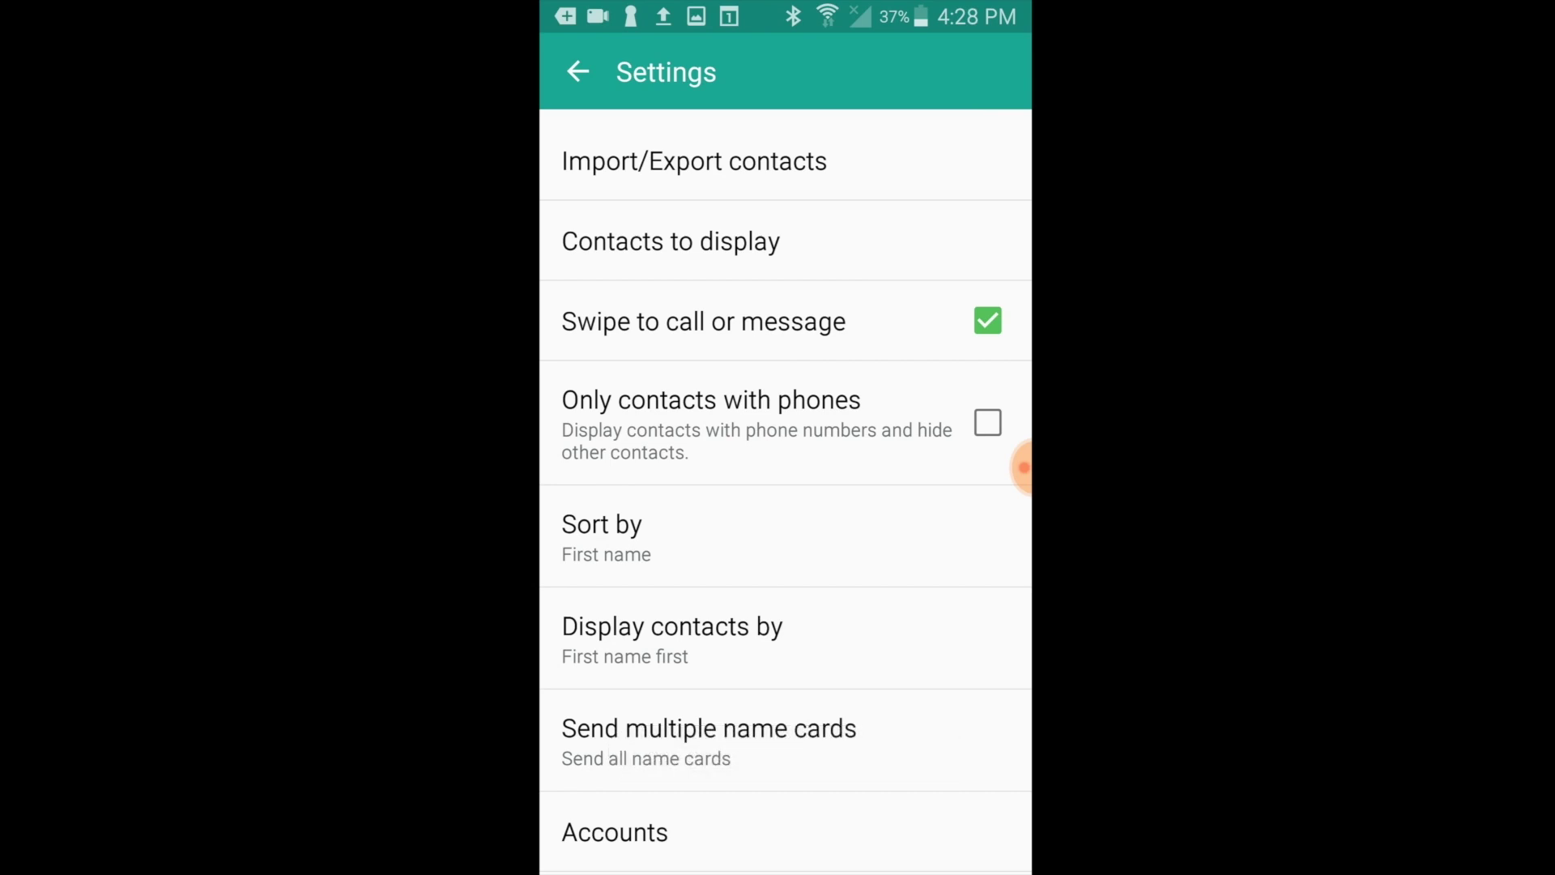
- Attach Contacts.vcf to the 'Contacts' Gmail message and send it
key(Home)
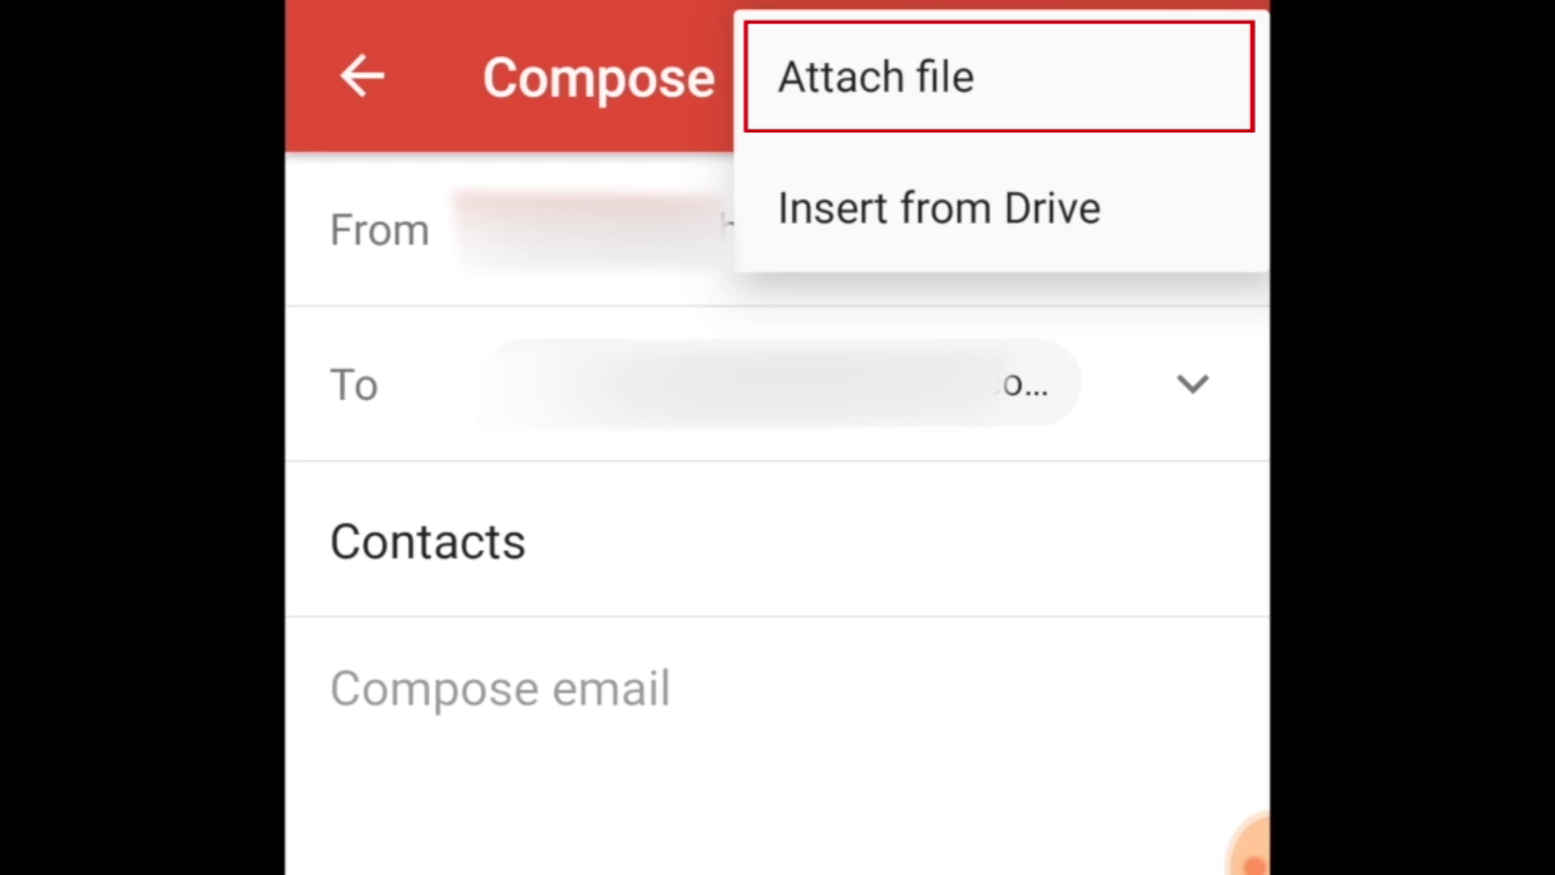
click(999, 76)
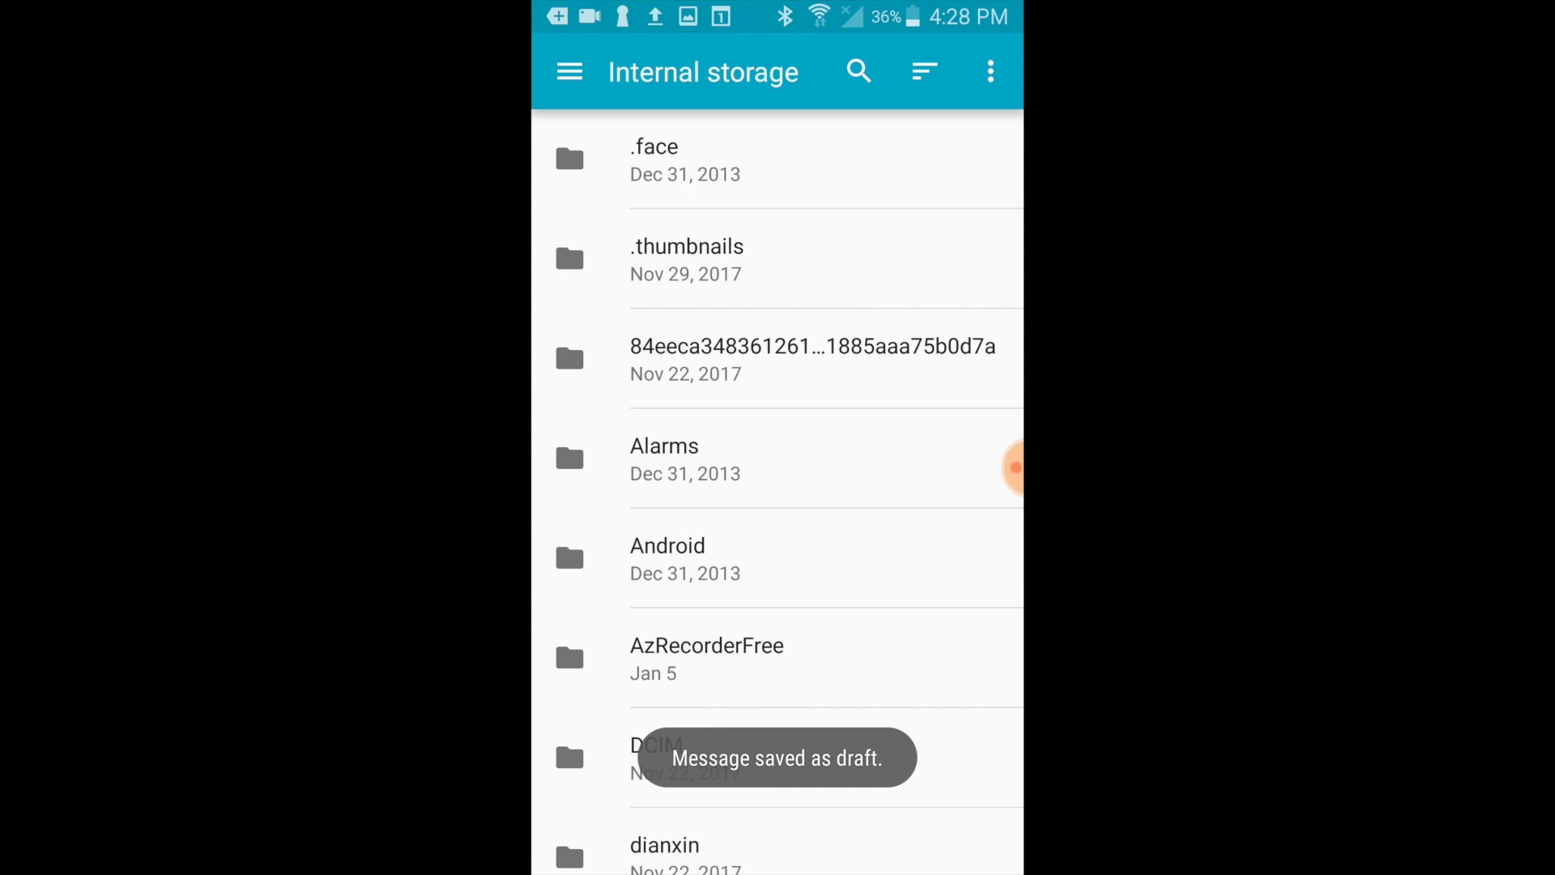
scroll(778, 486, down, 10)
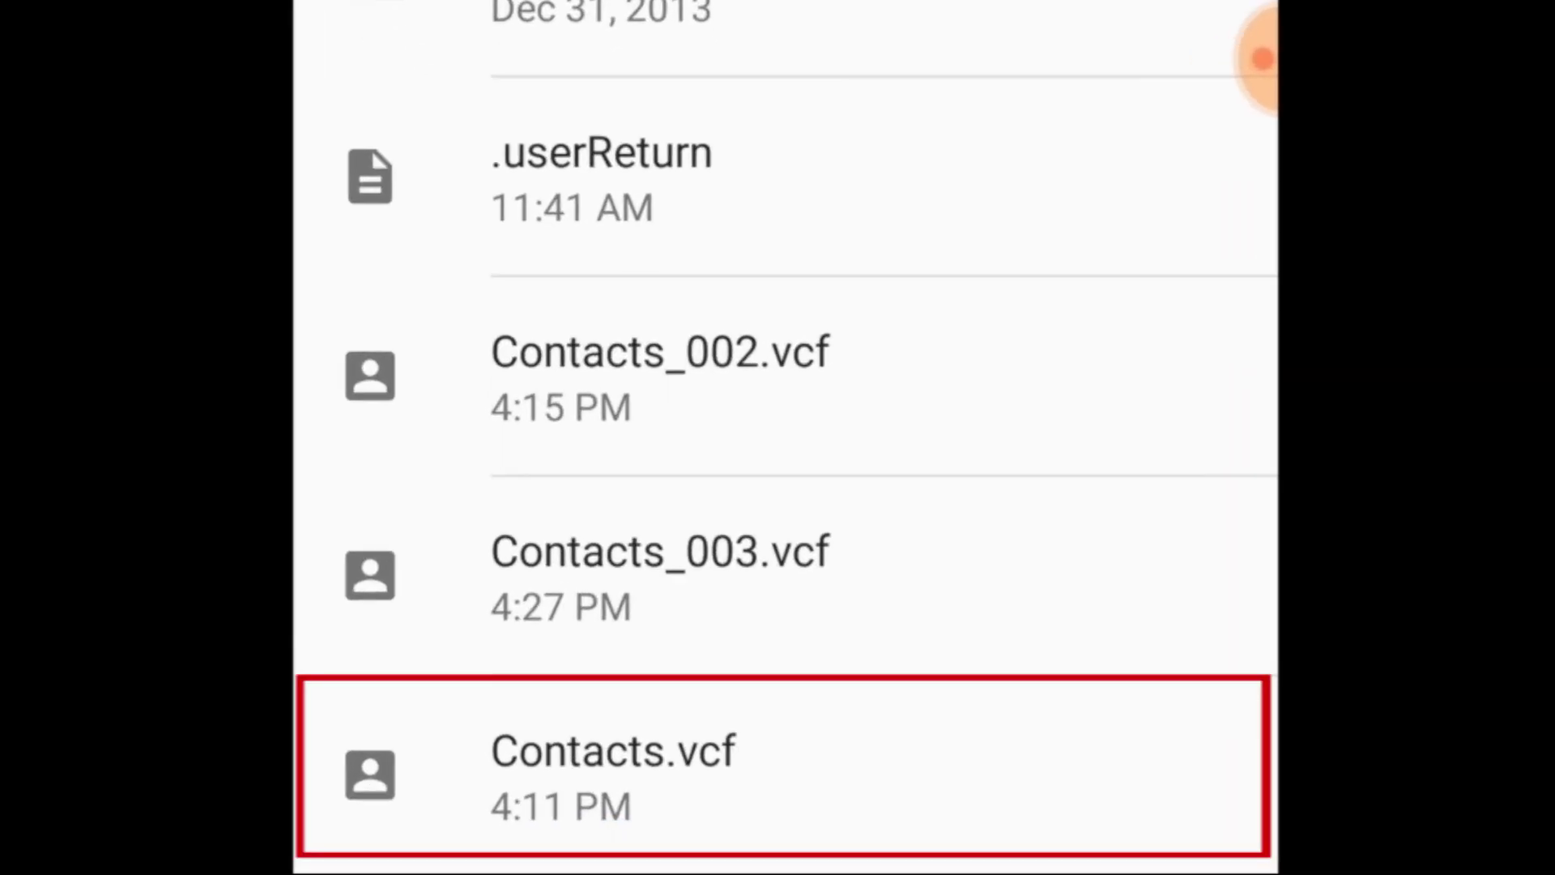
click(613, 766)
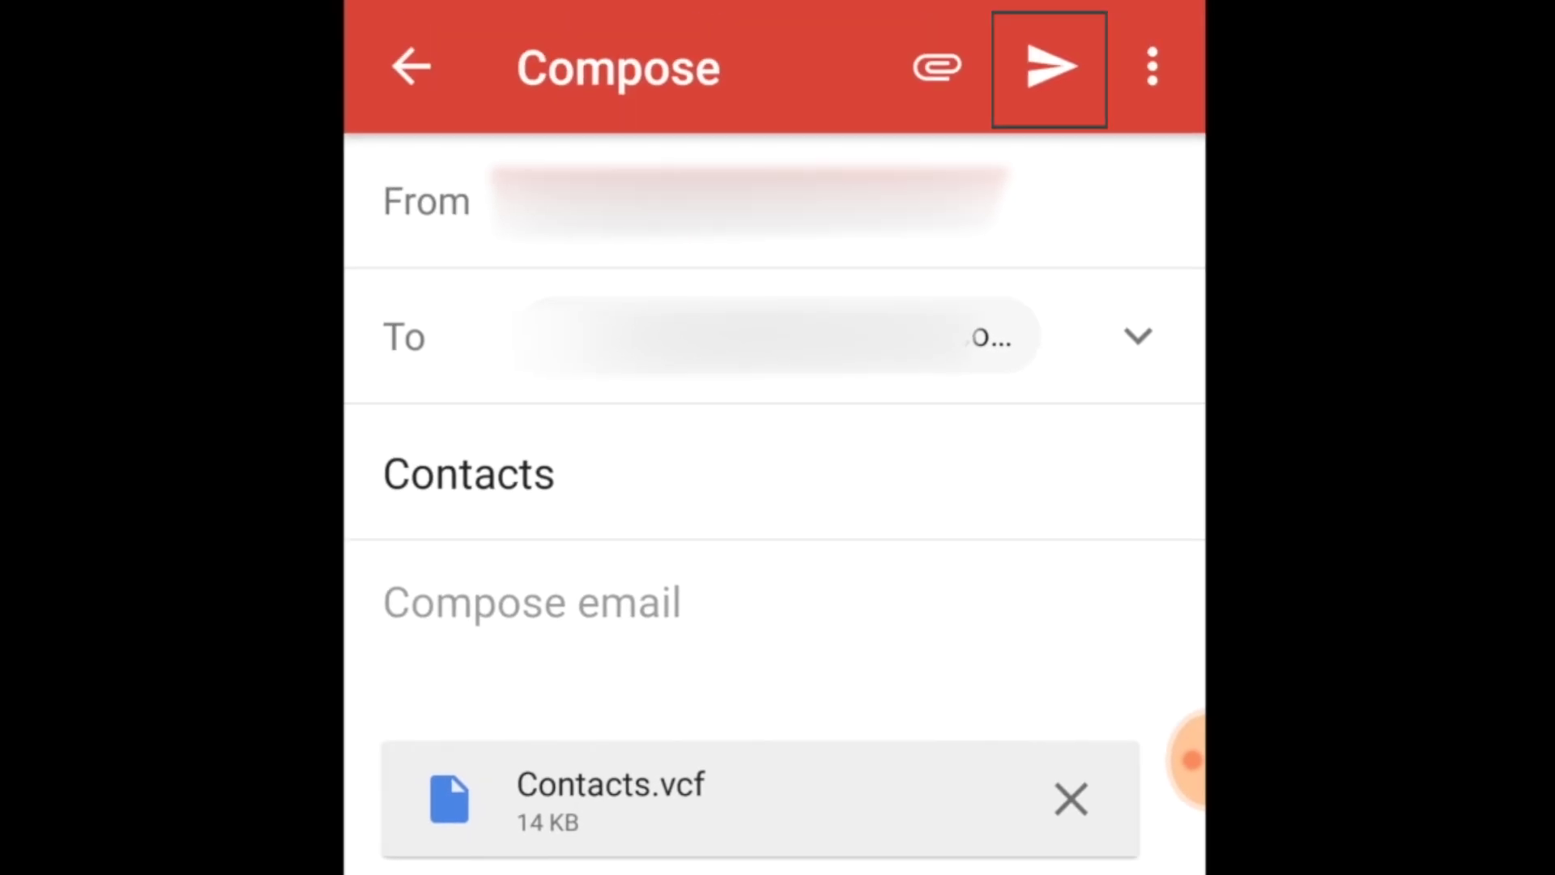
click(1049, 68)
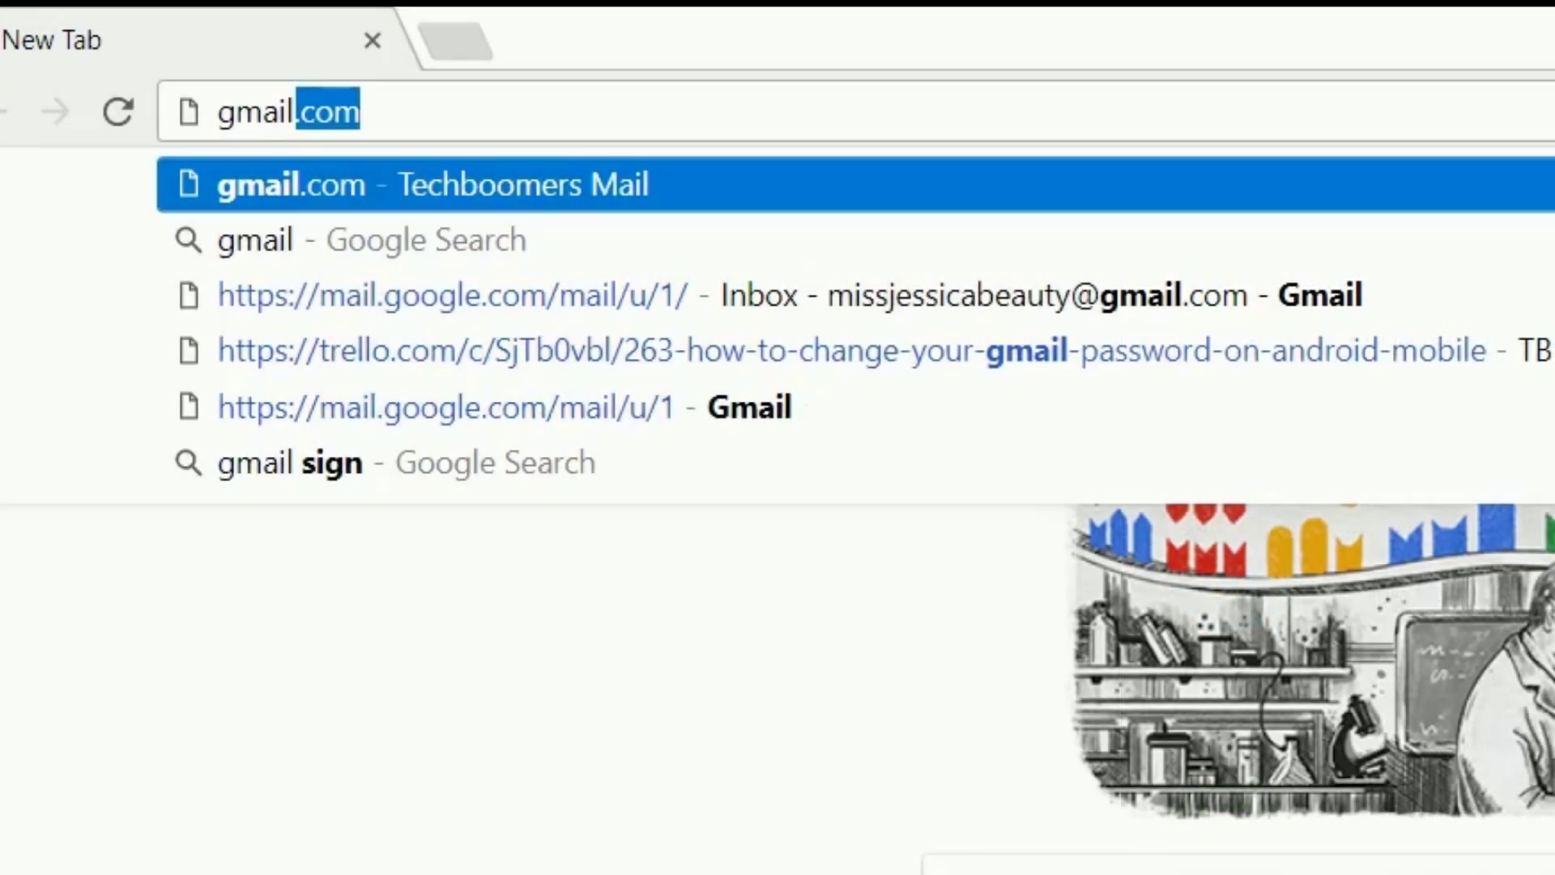
text(.com)
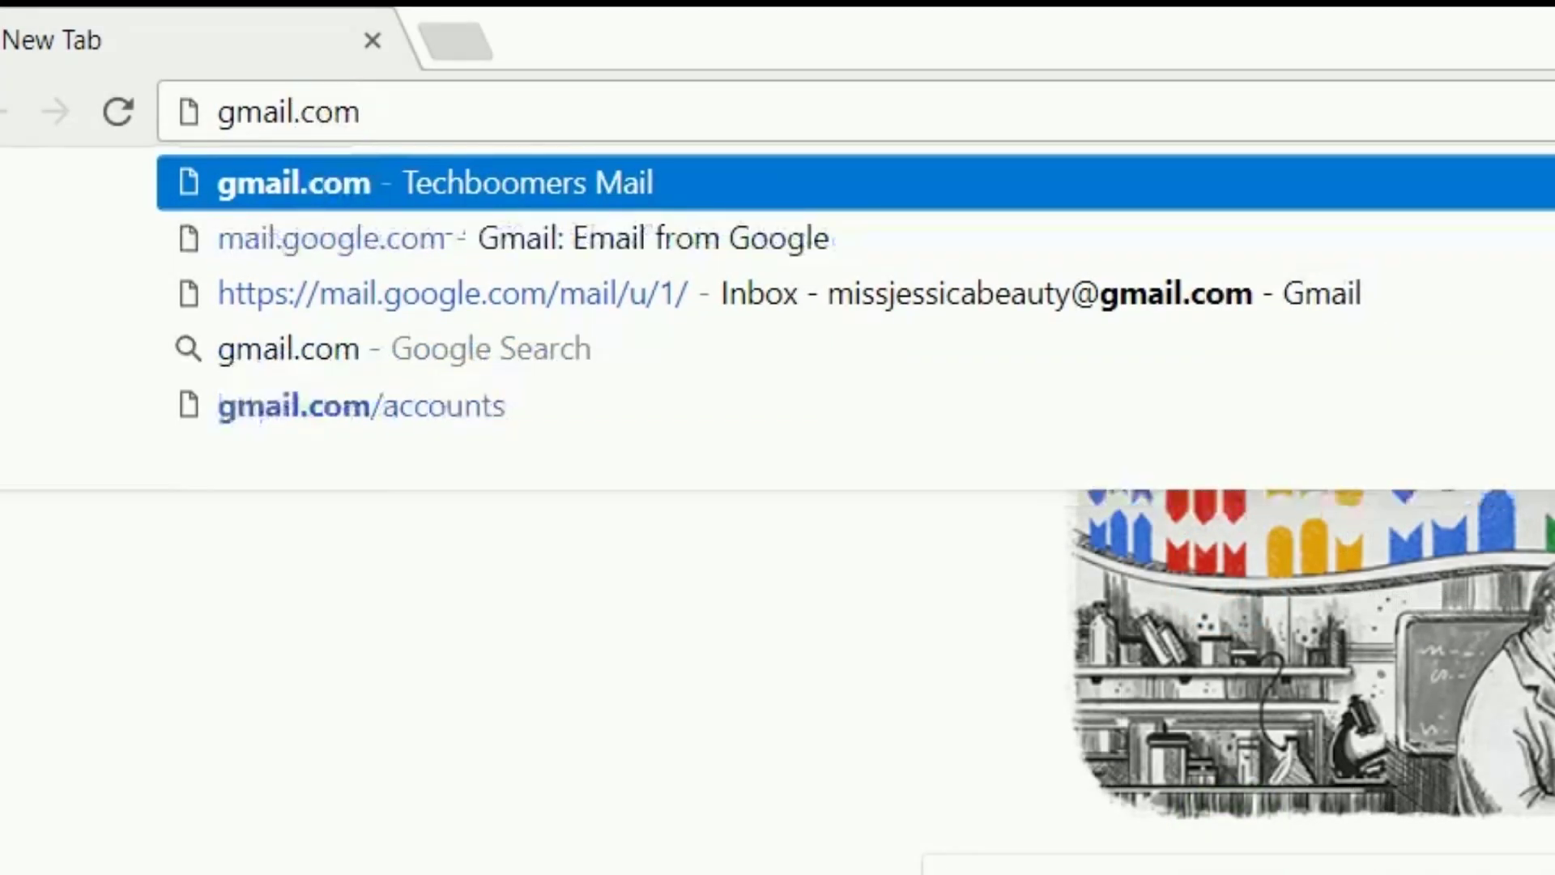
- Open the Contacts email on gmail.com and download its Contacts.vcf attachment
key(Return)
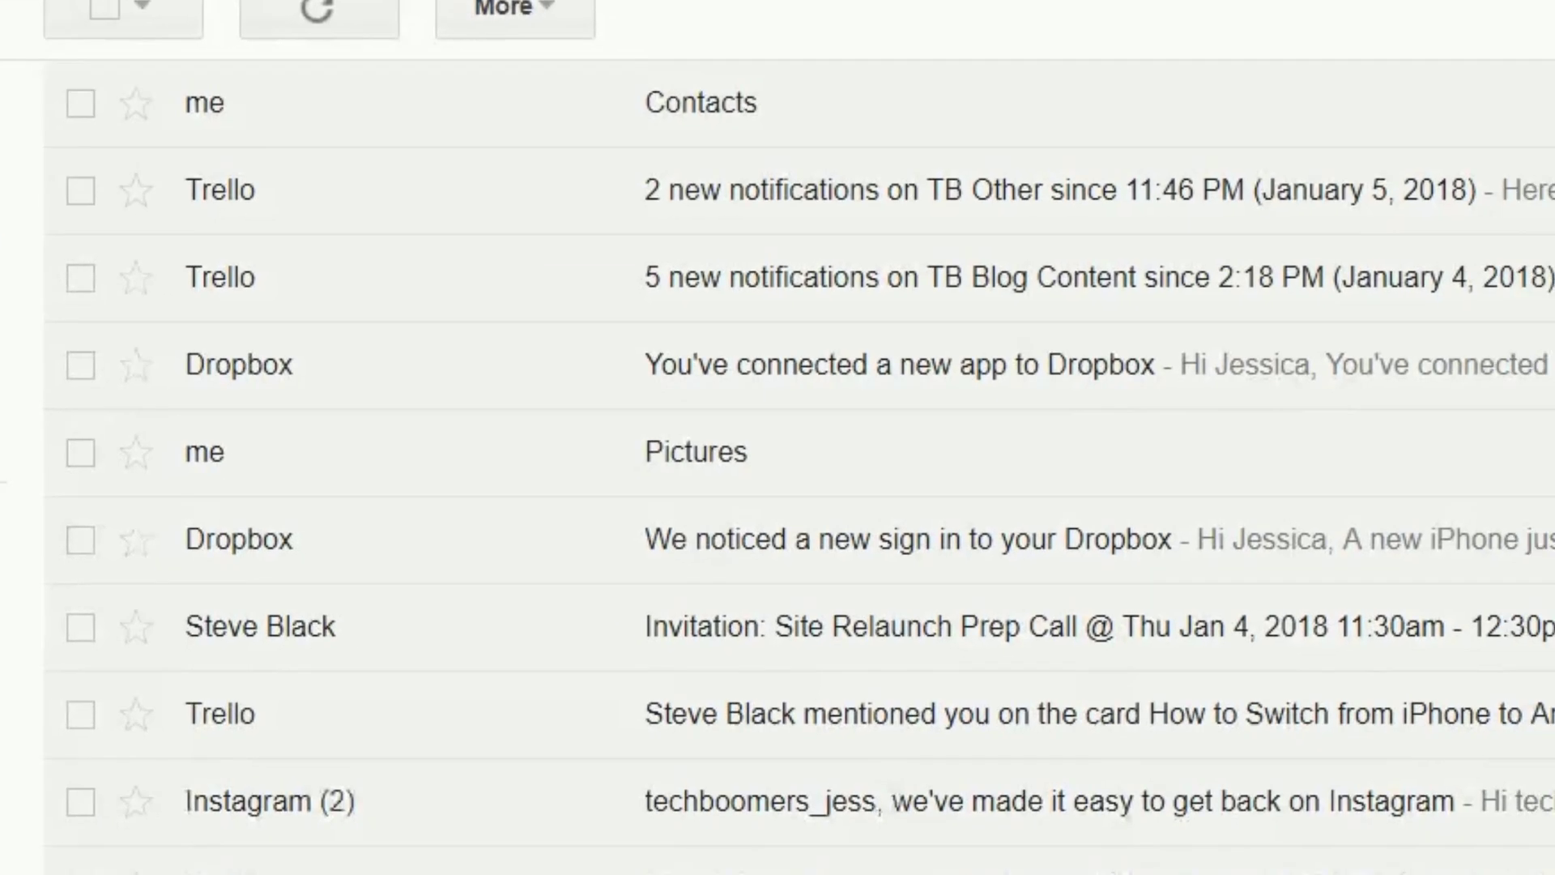
click(754, 110)
mouse_move(361, 510)
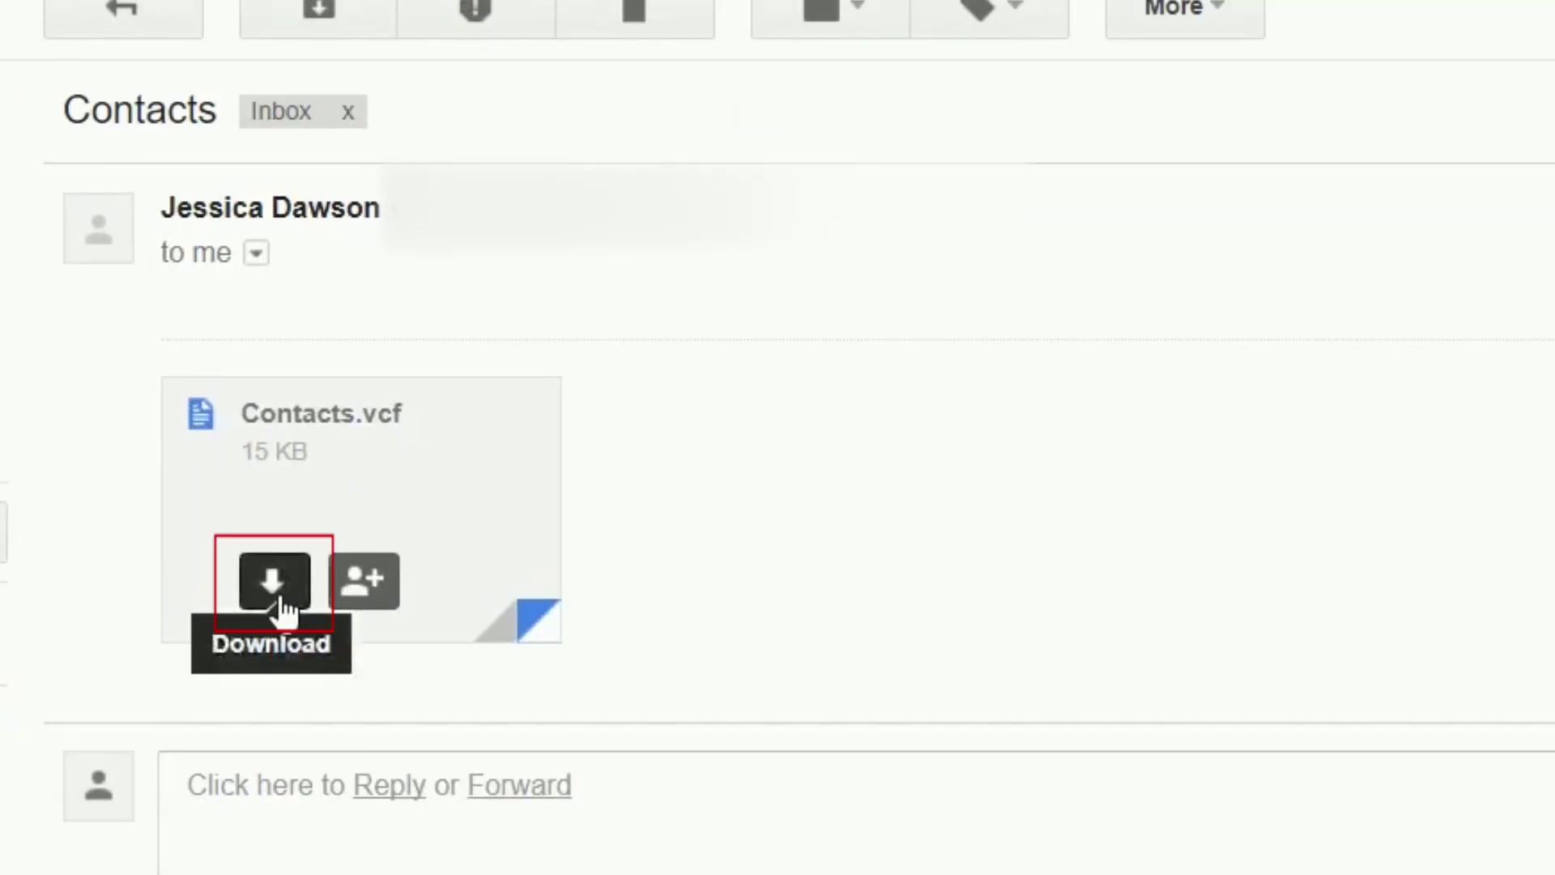
click(274, 585)
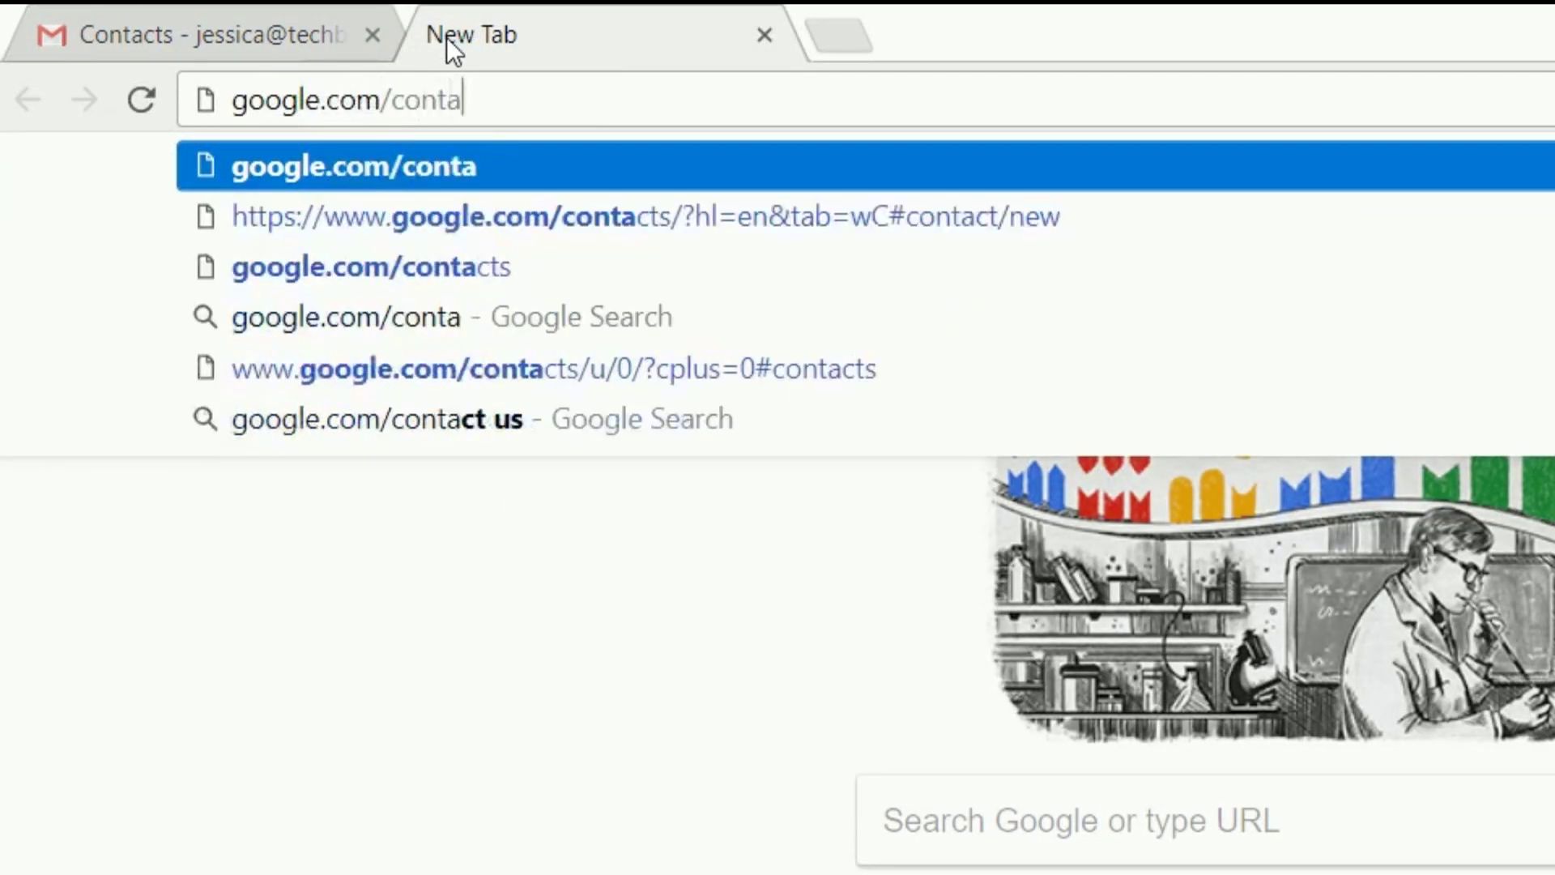
text(cts)
- Import Downloads/Contacts.vcf at google.com/contacts, then view the Other Contacts group
key(Return)
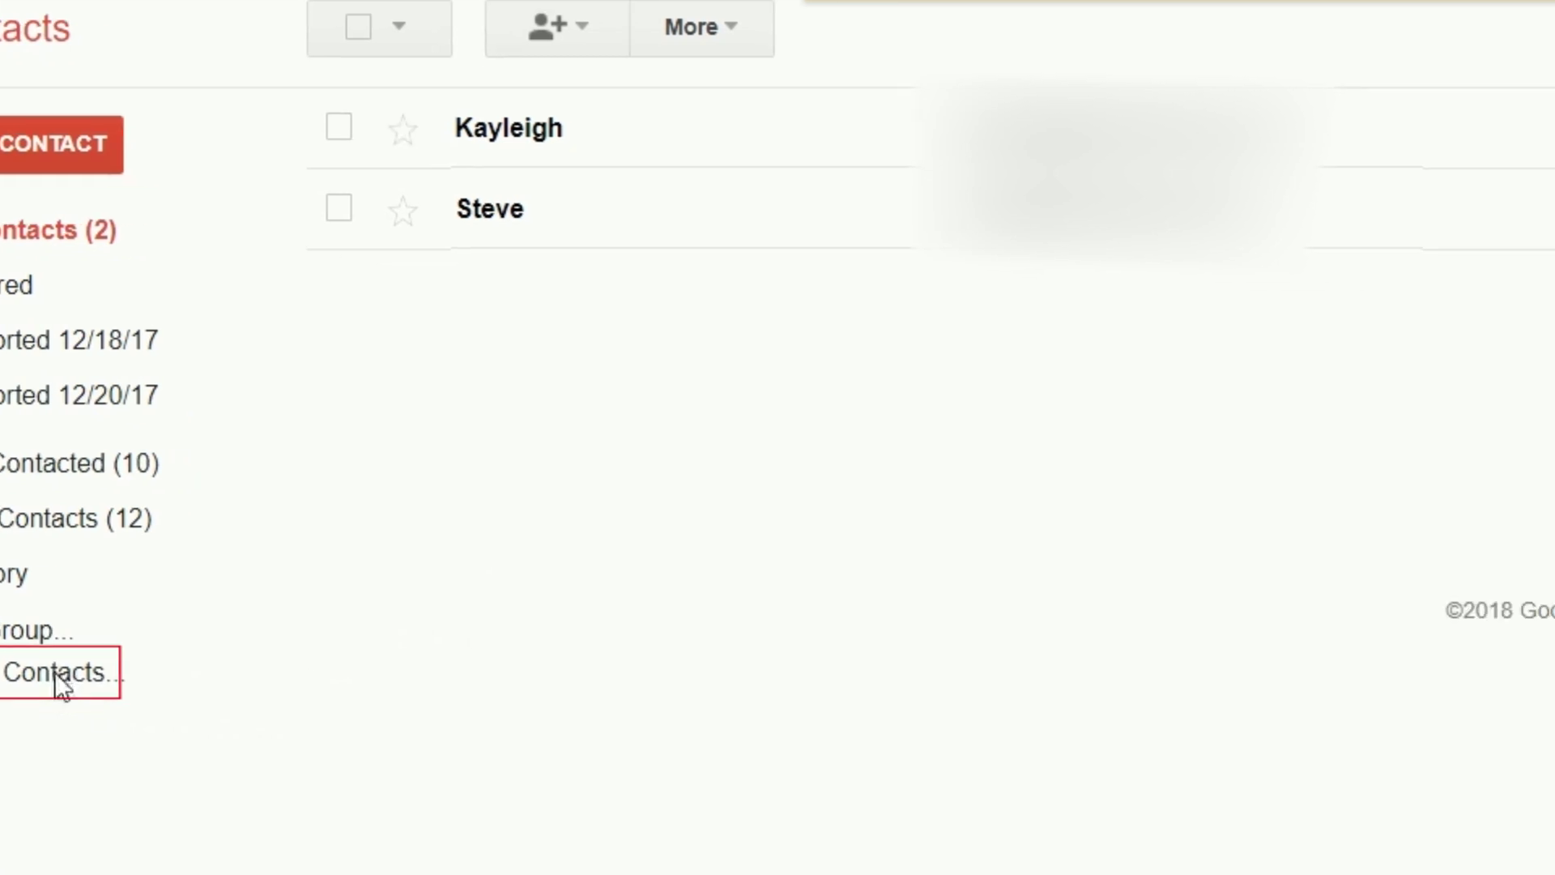
click(61, 675)
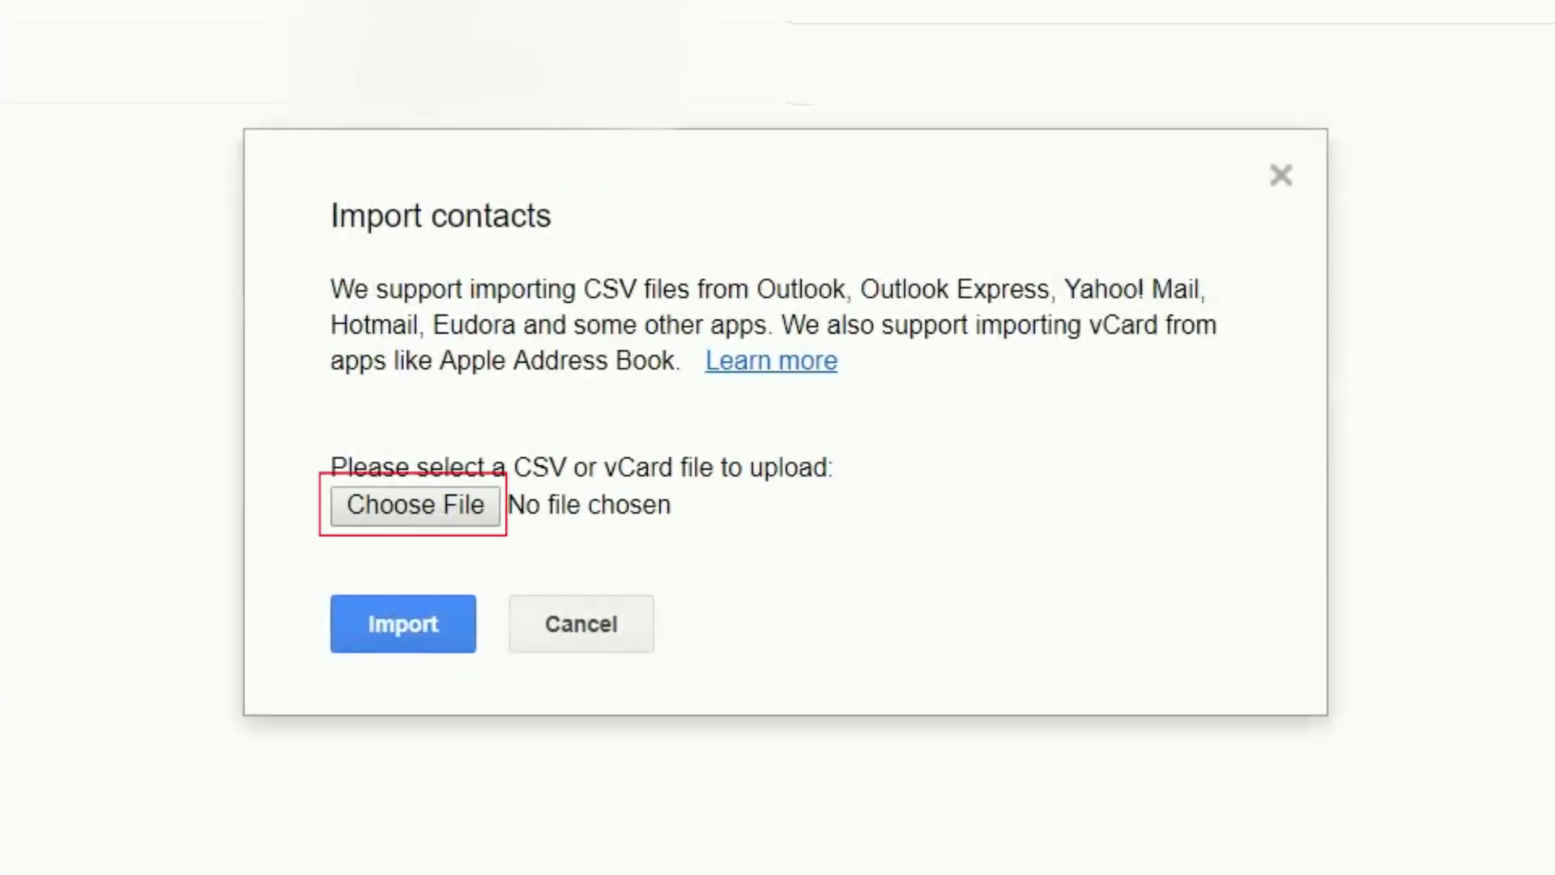
click(387, 514)
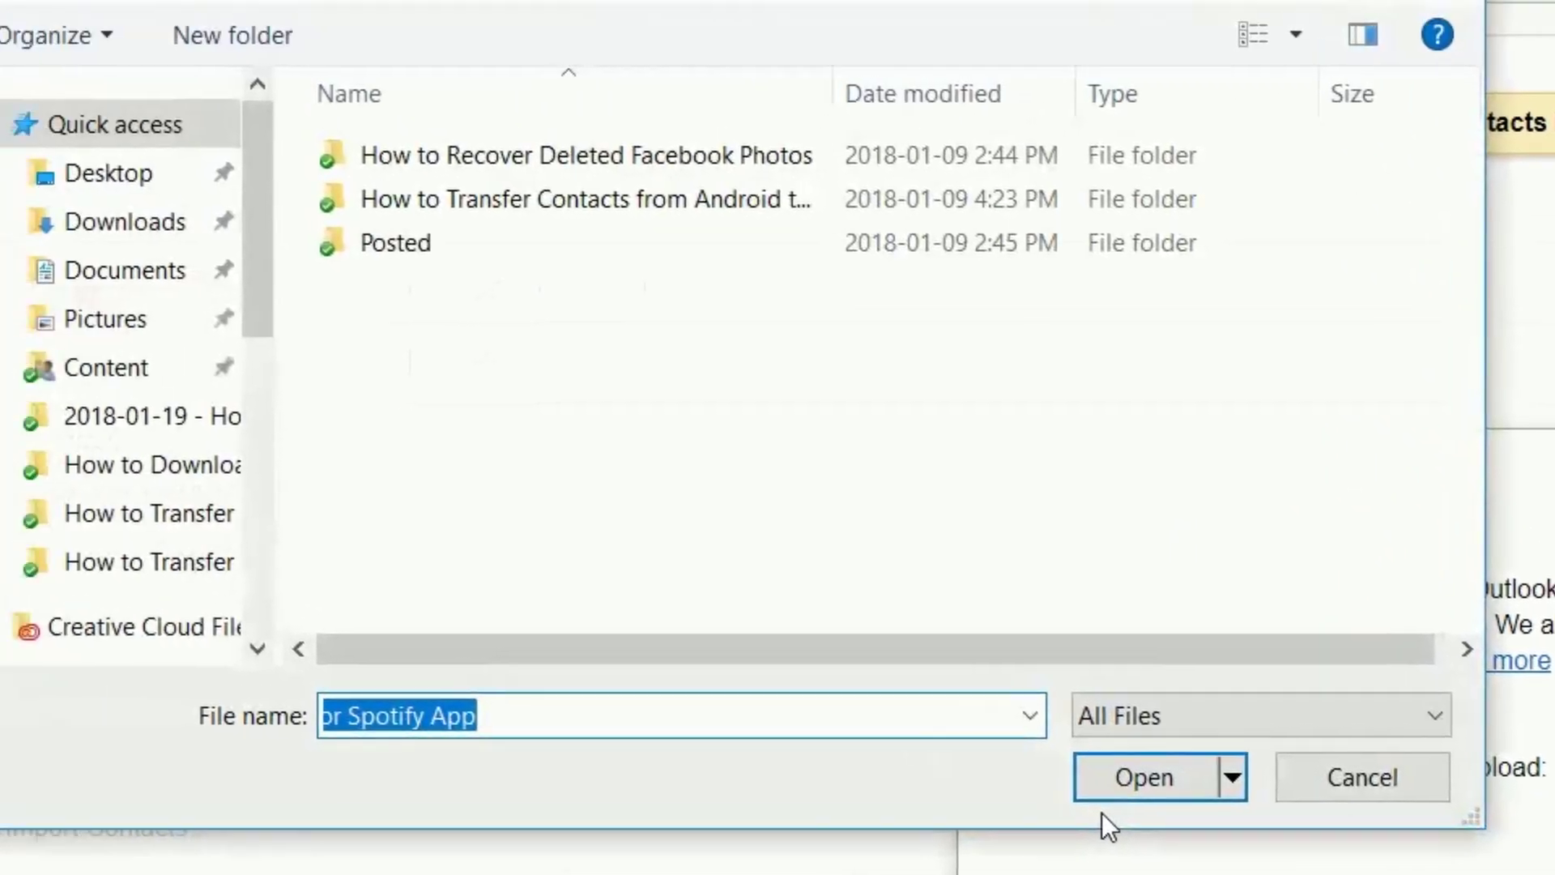
scroll(98, 451, down, 3)
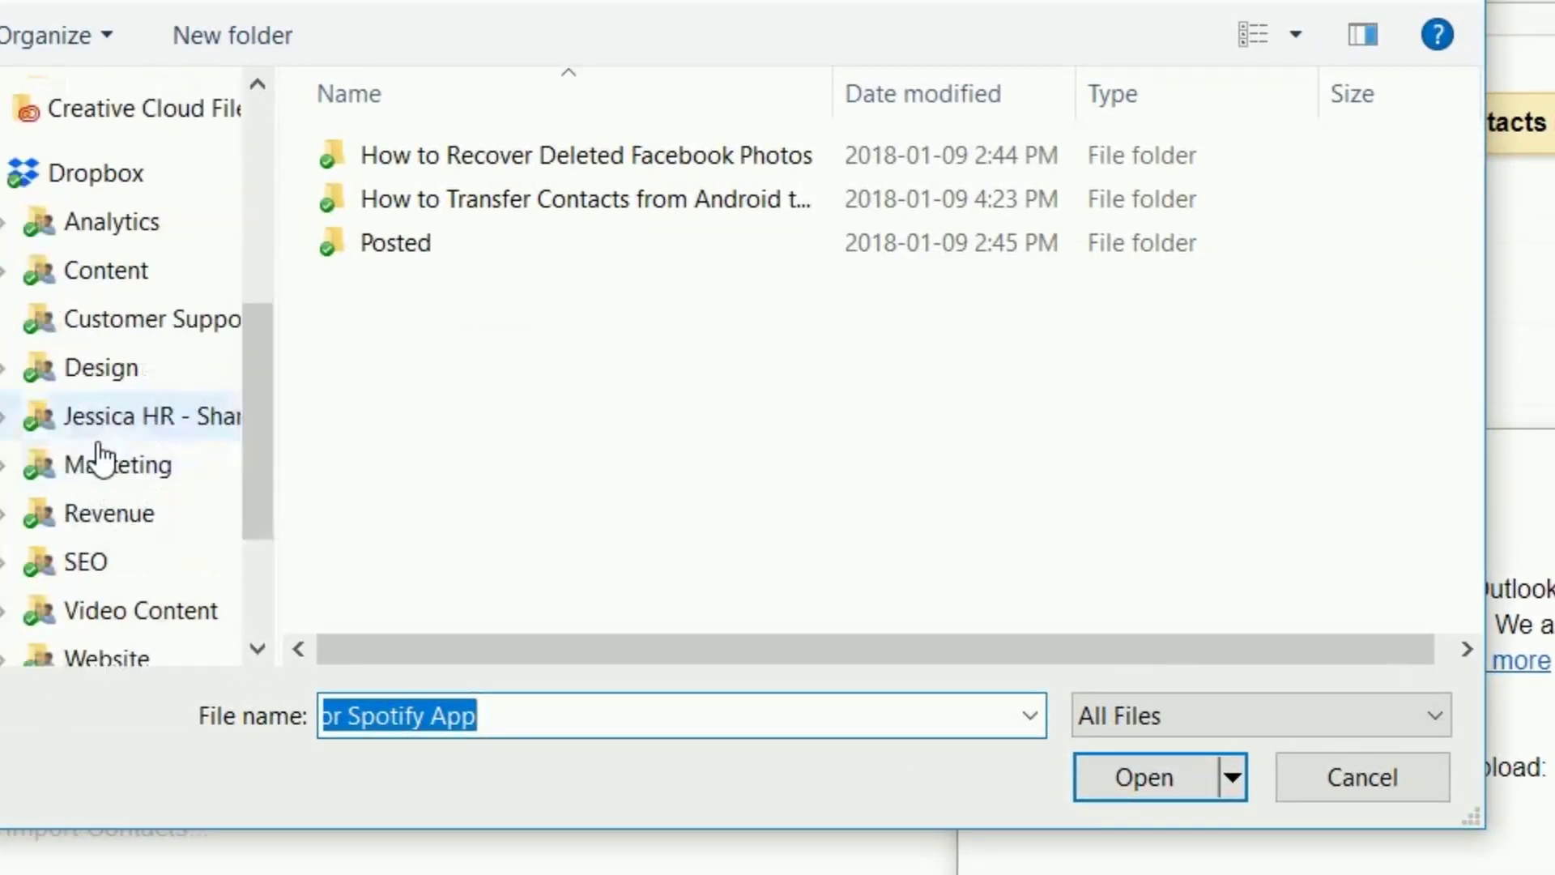
scroll(261, 226, up, 3)
click(125, 221)
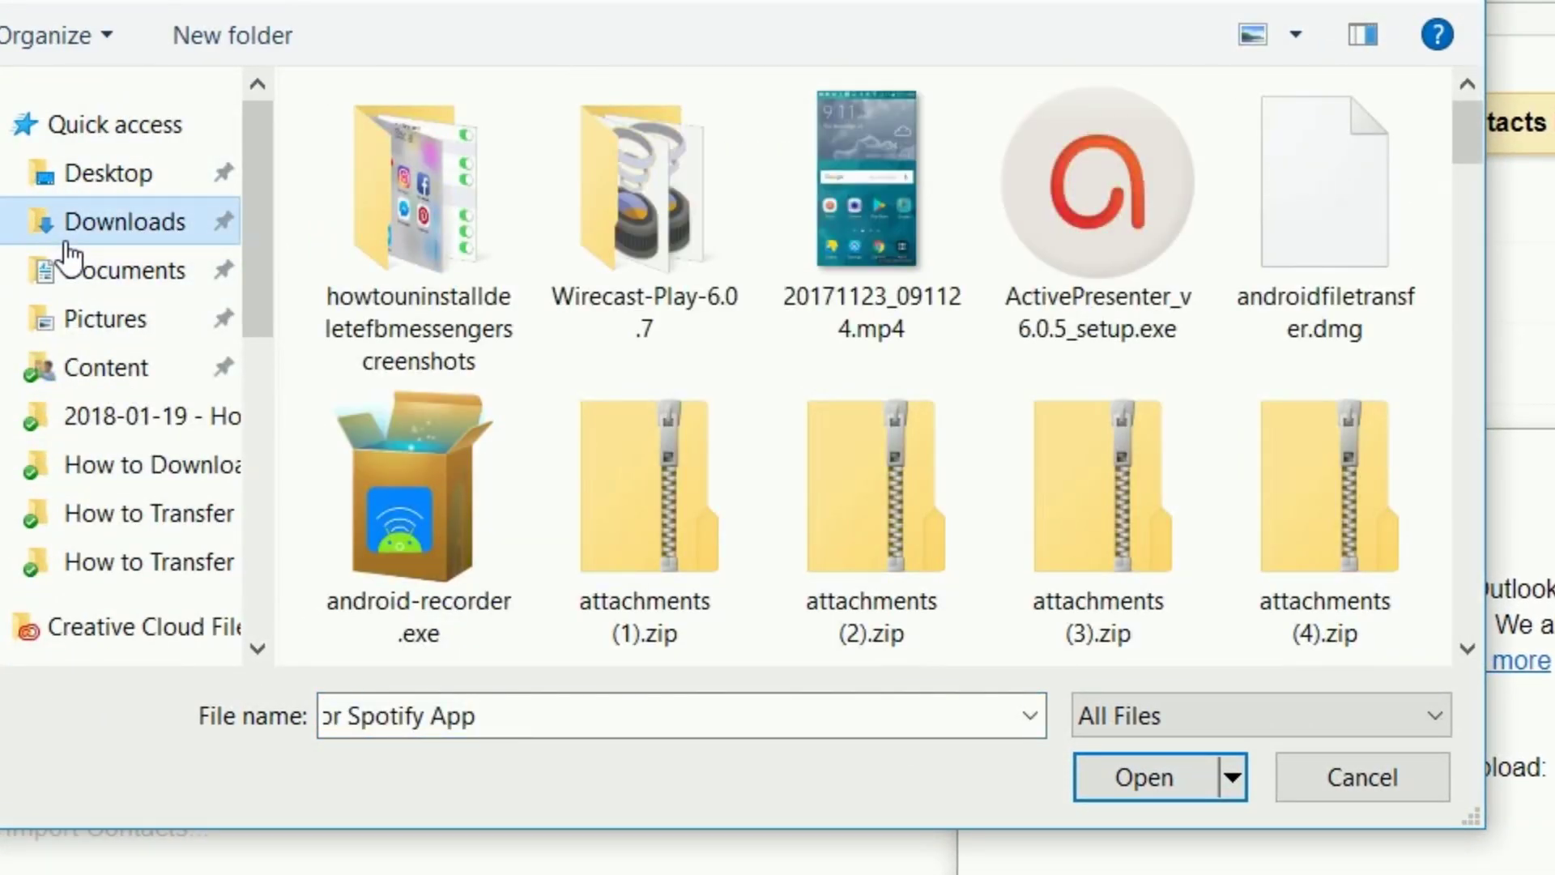
drag(1468, 128, 1495, 251)
click(1367, 255)
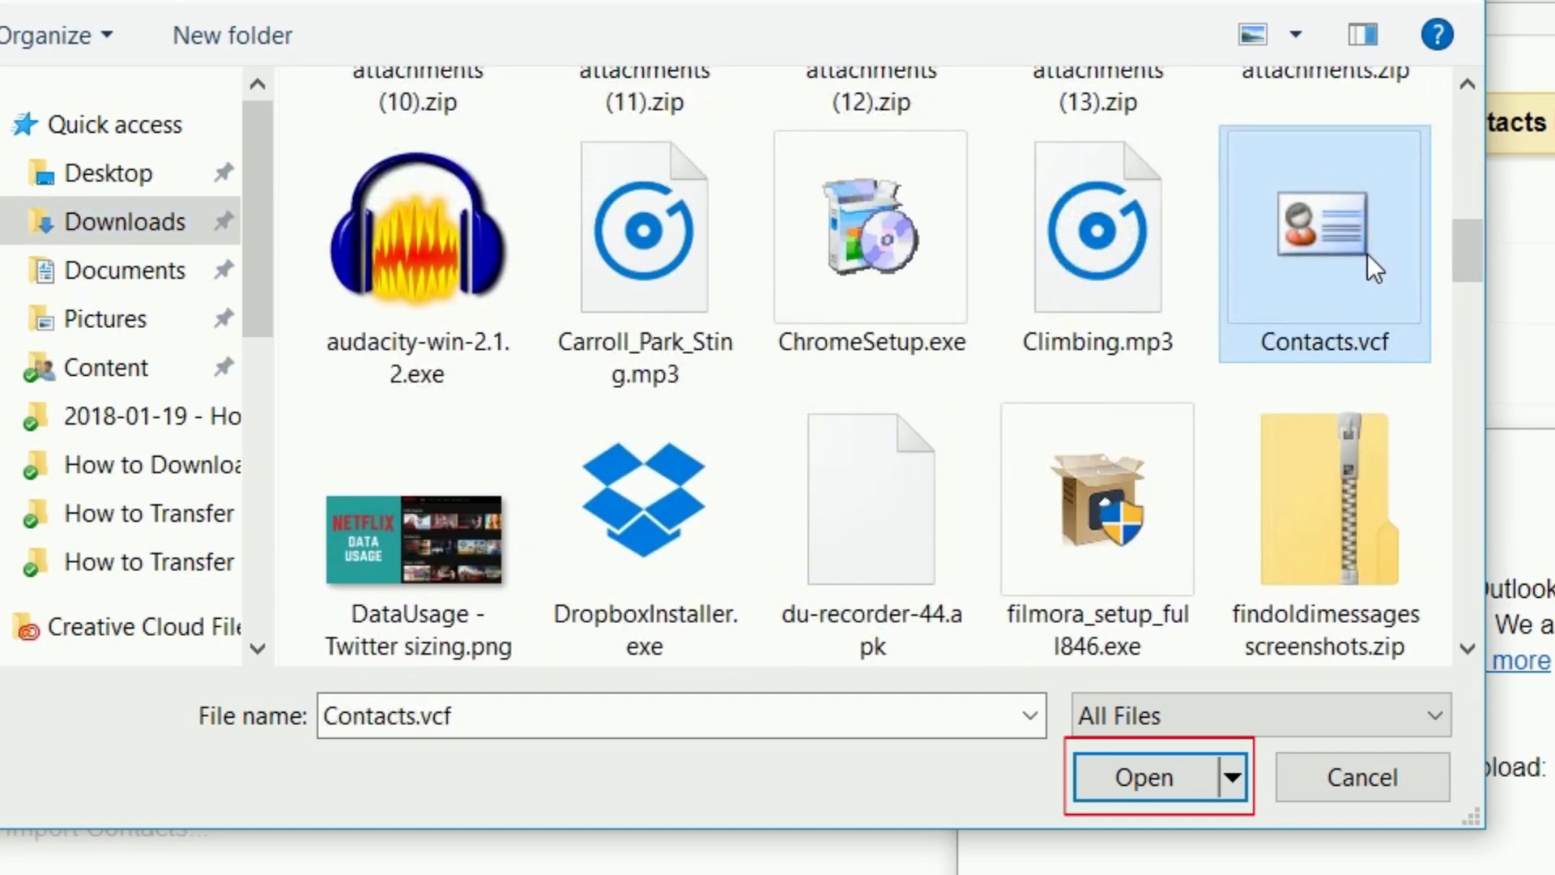
click(1143, 778)
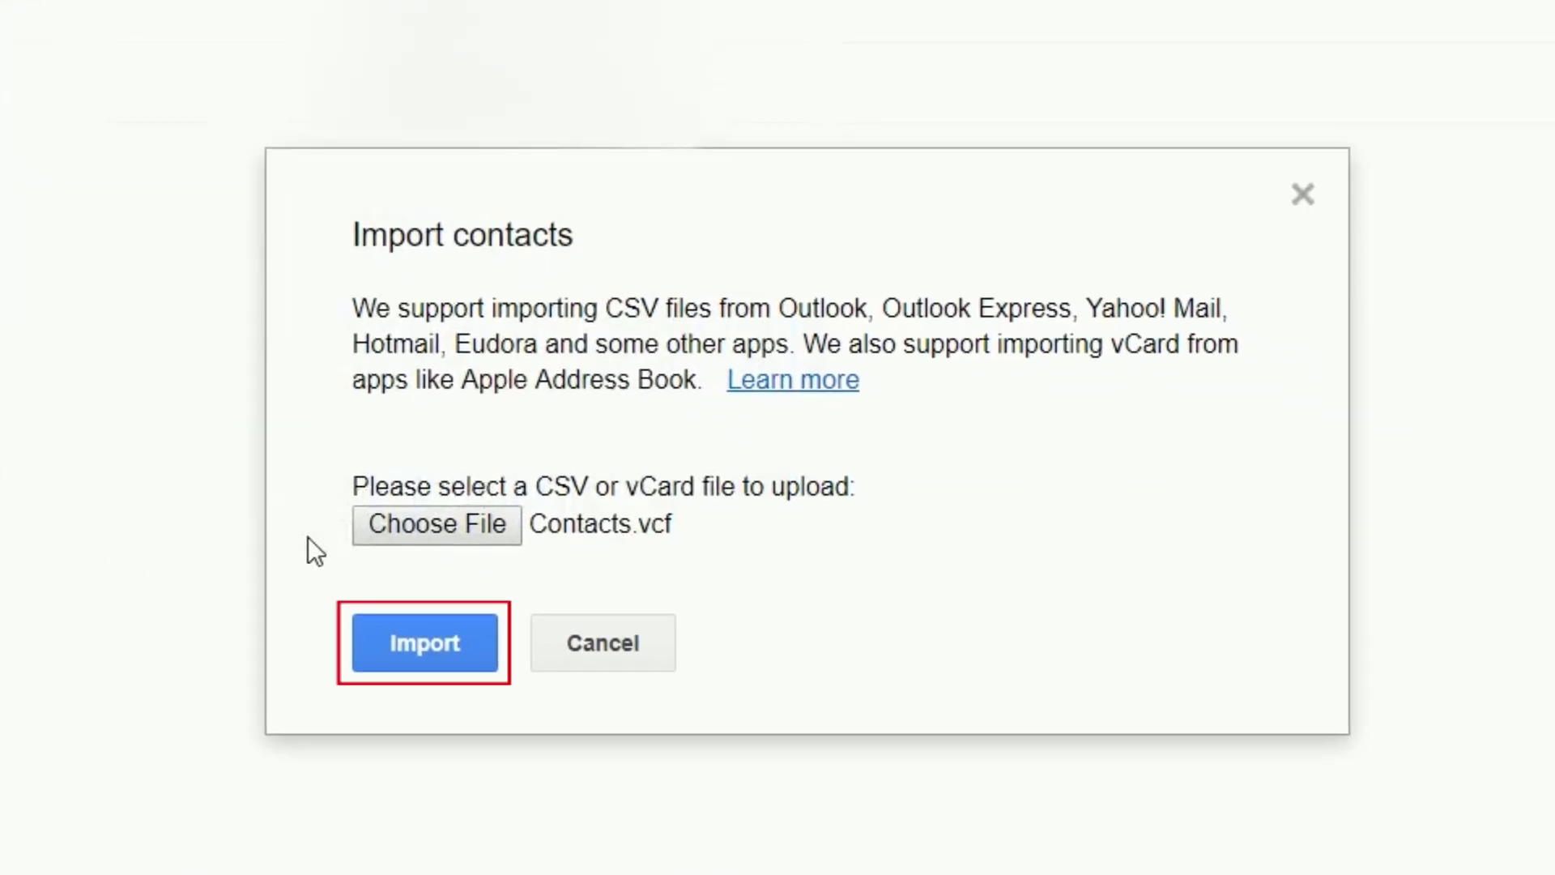
click(471, 662)
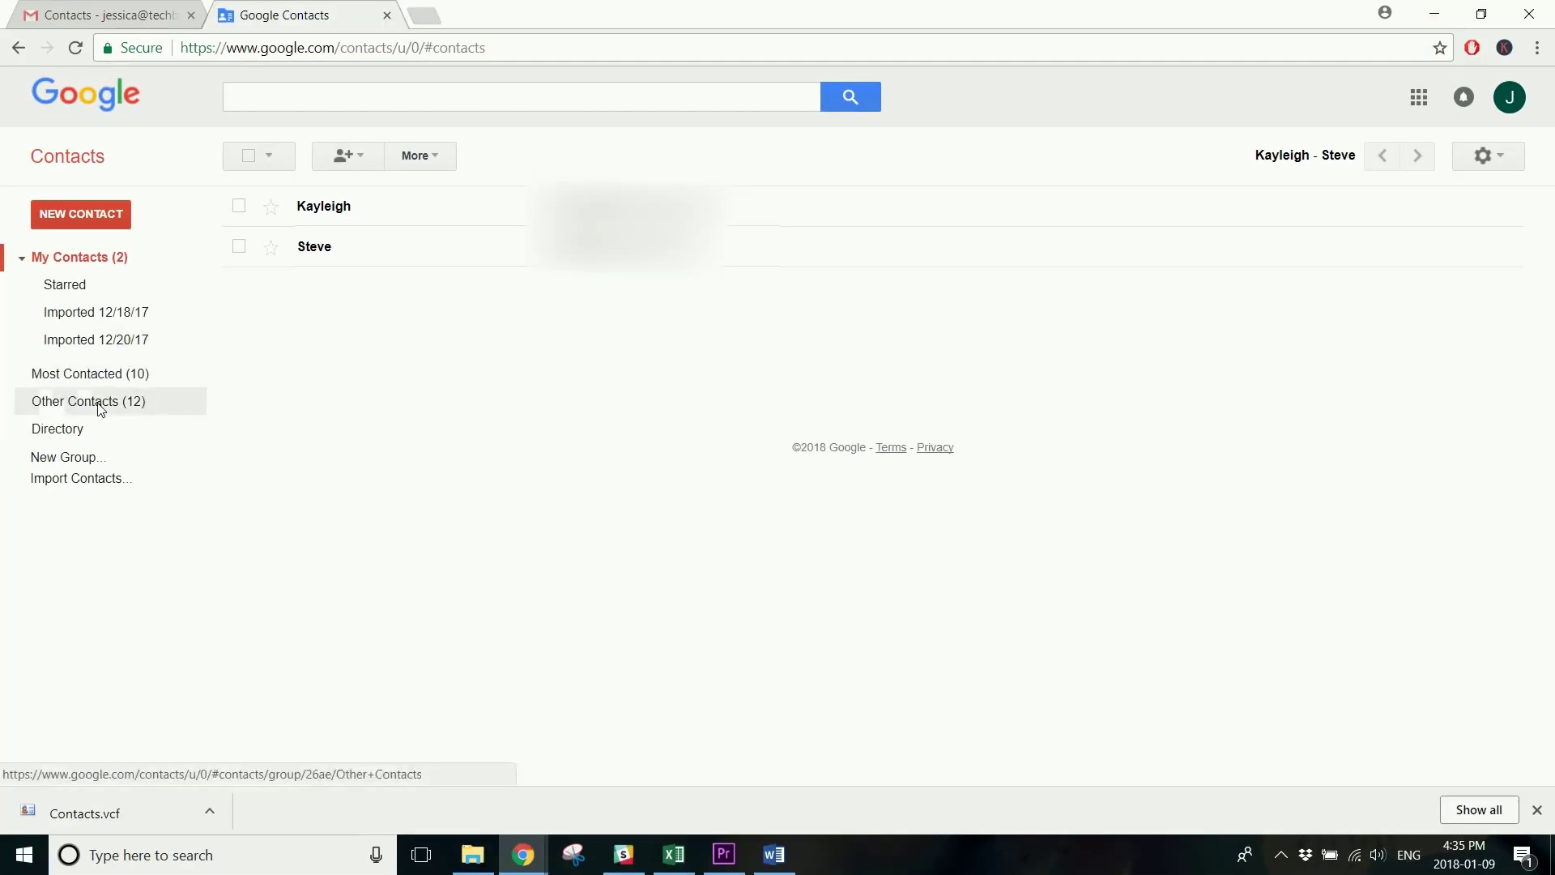
click(97, 405)
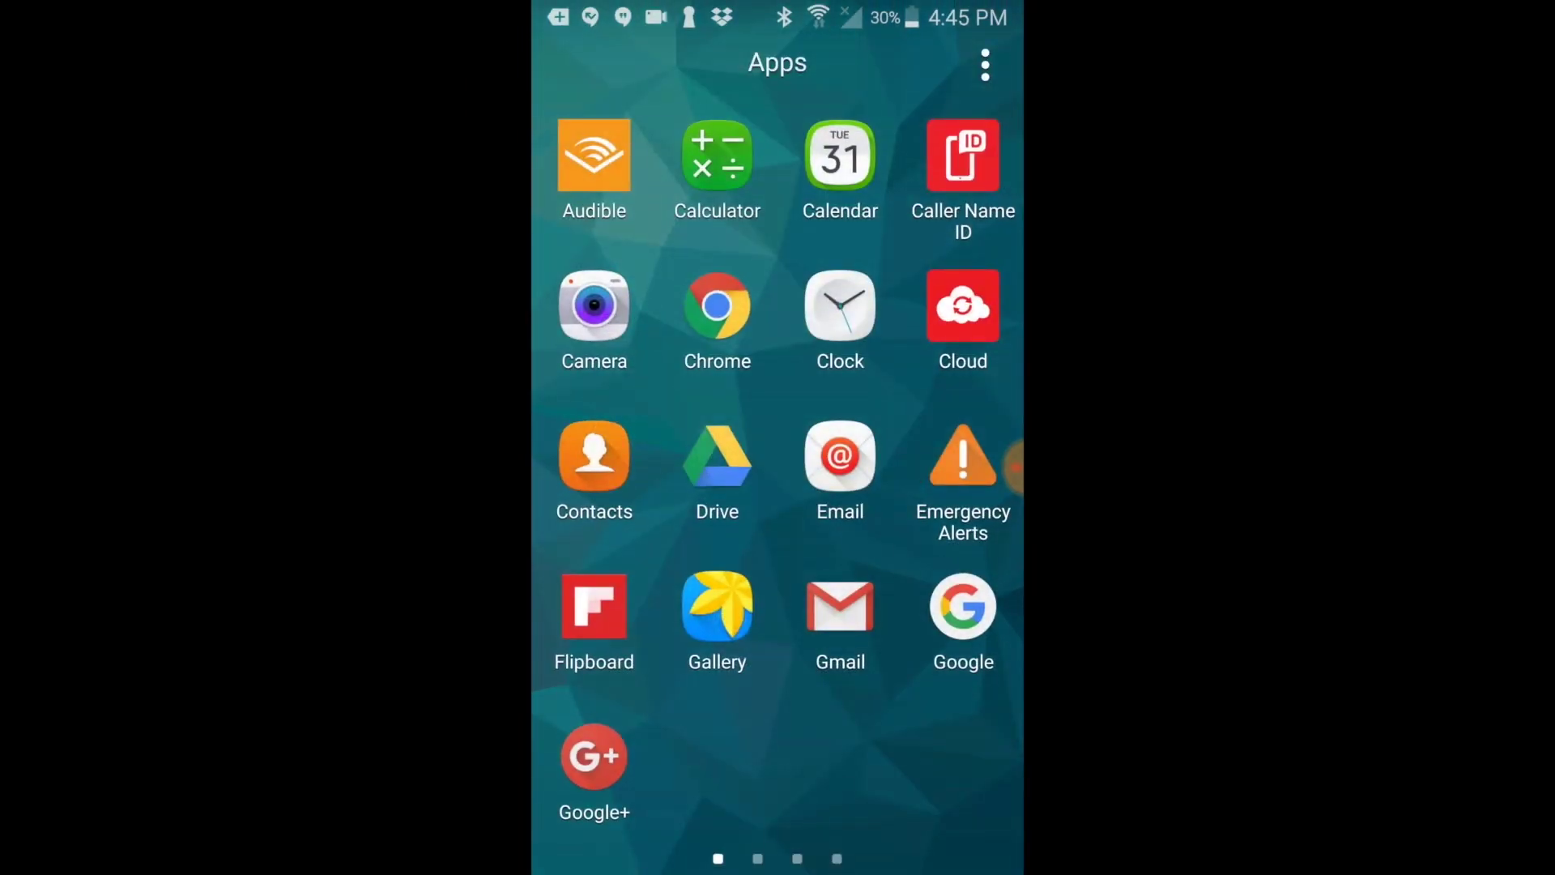
scroll(762, 534, down, 2)
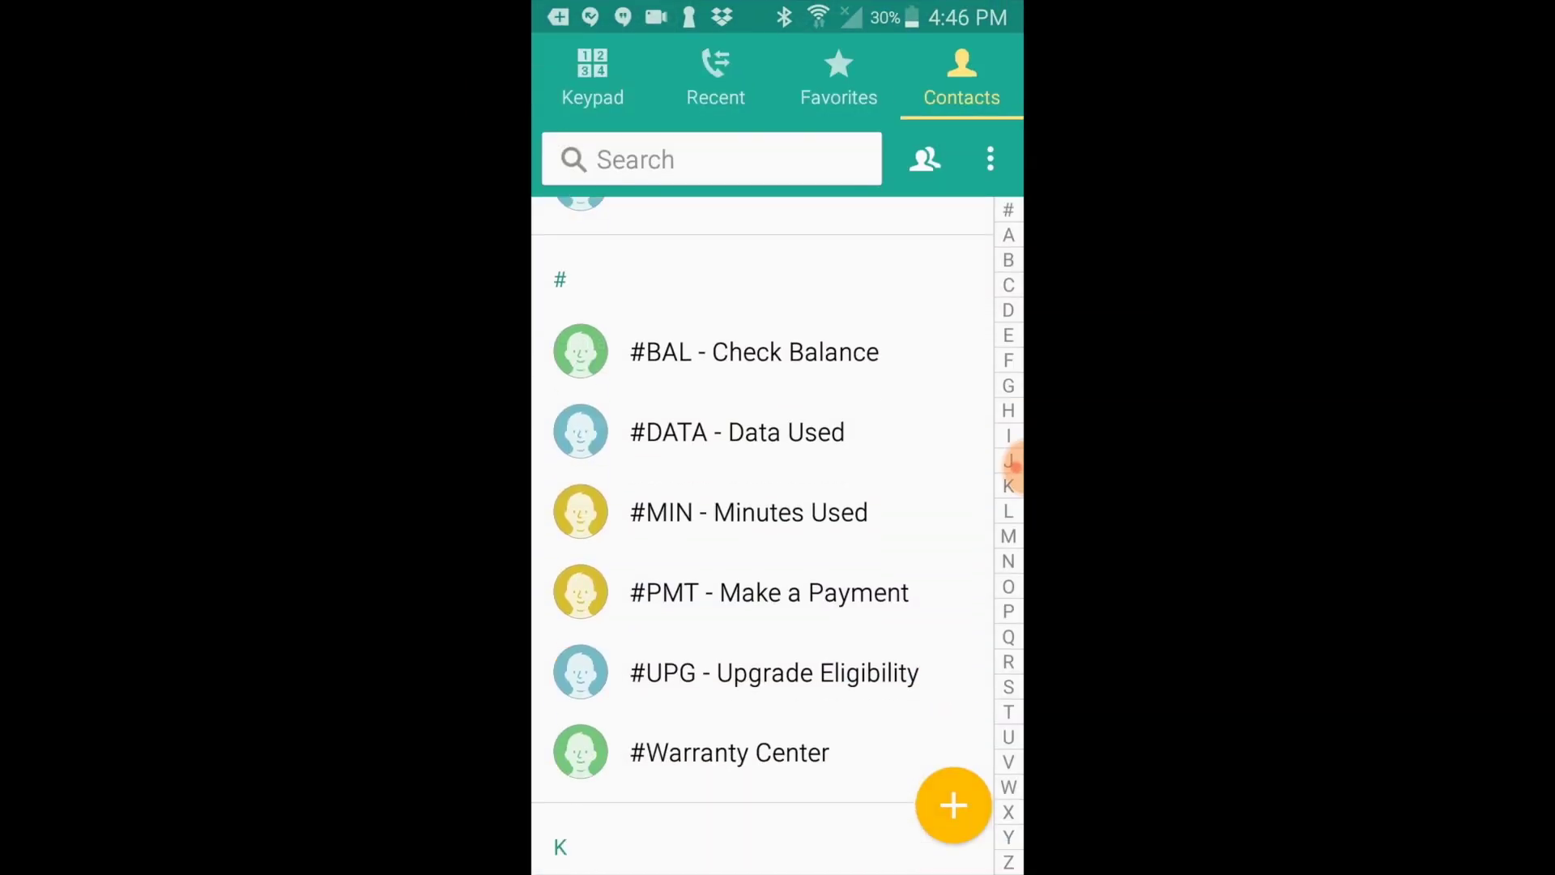
scroll(762, 534, down, 2)
scroll(761, 536, down, 3)
scroll(762, 535, down, 1)
scroll(762, 535, up, 2)
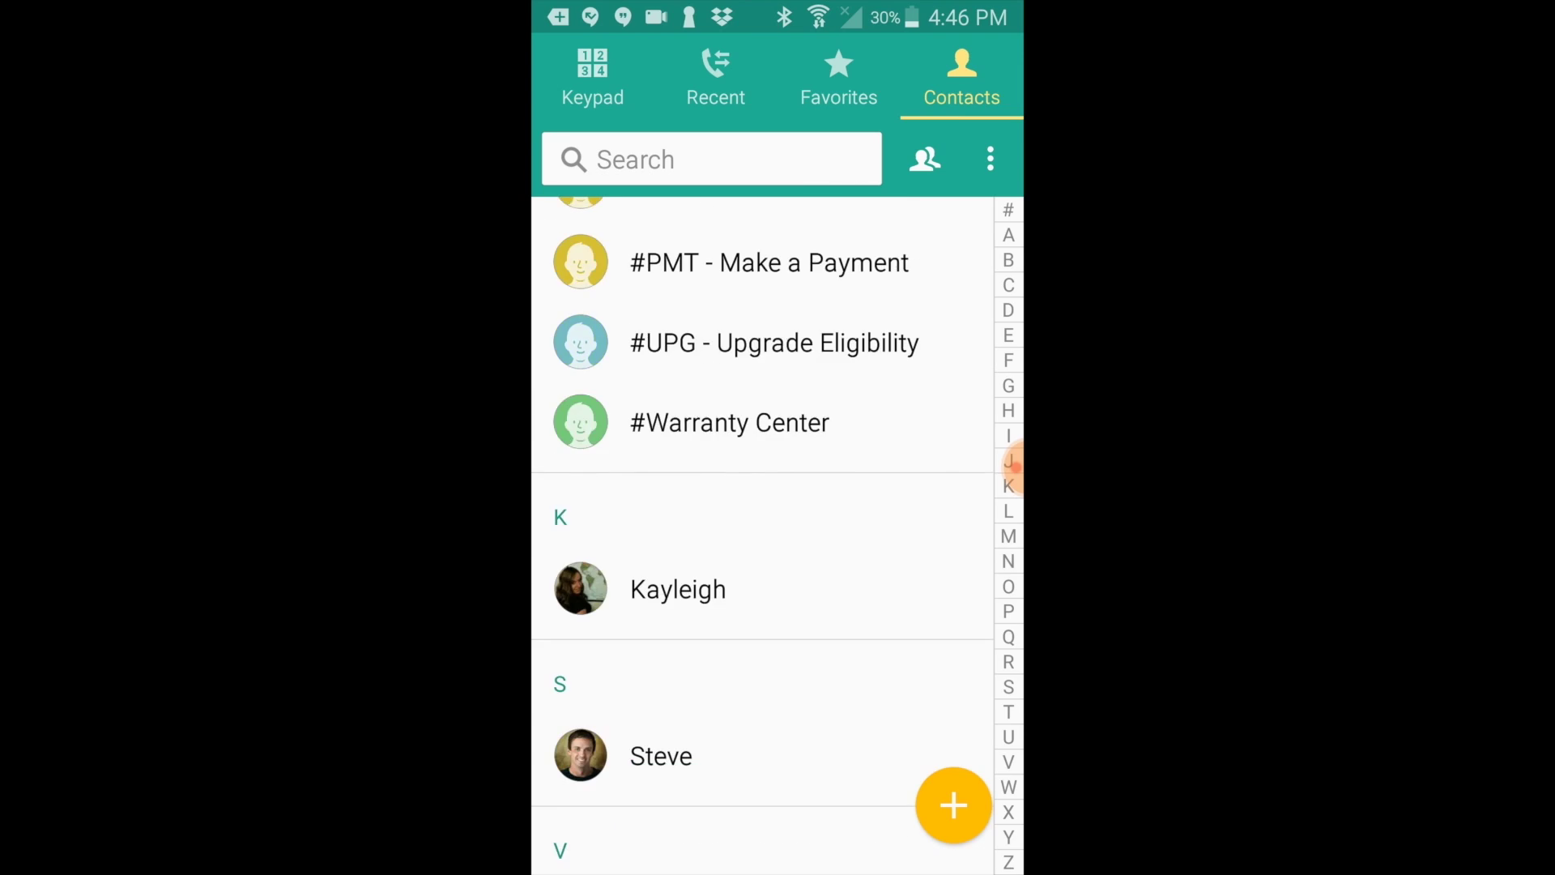
scroll(762, 534, up, 3)
scroll(762, 534, down, 2)
scroll(762, 535, down, 3)
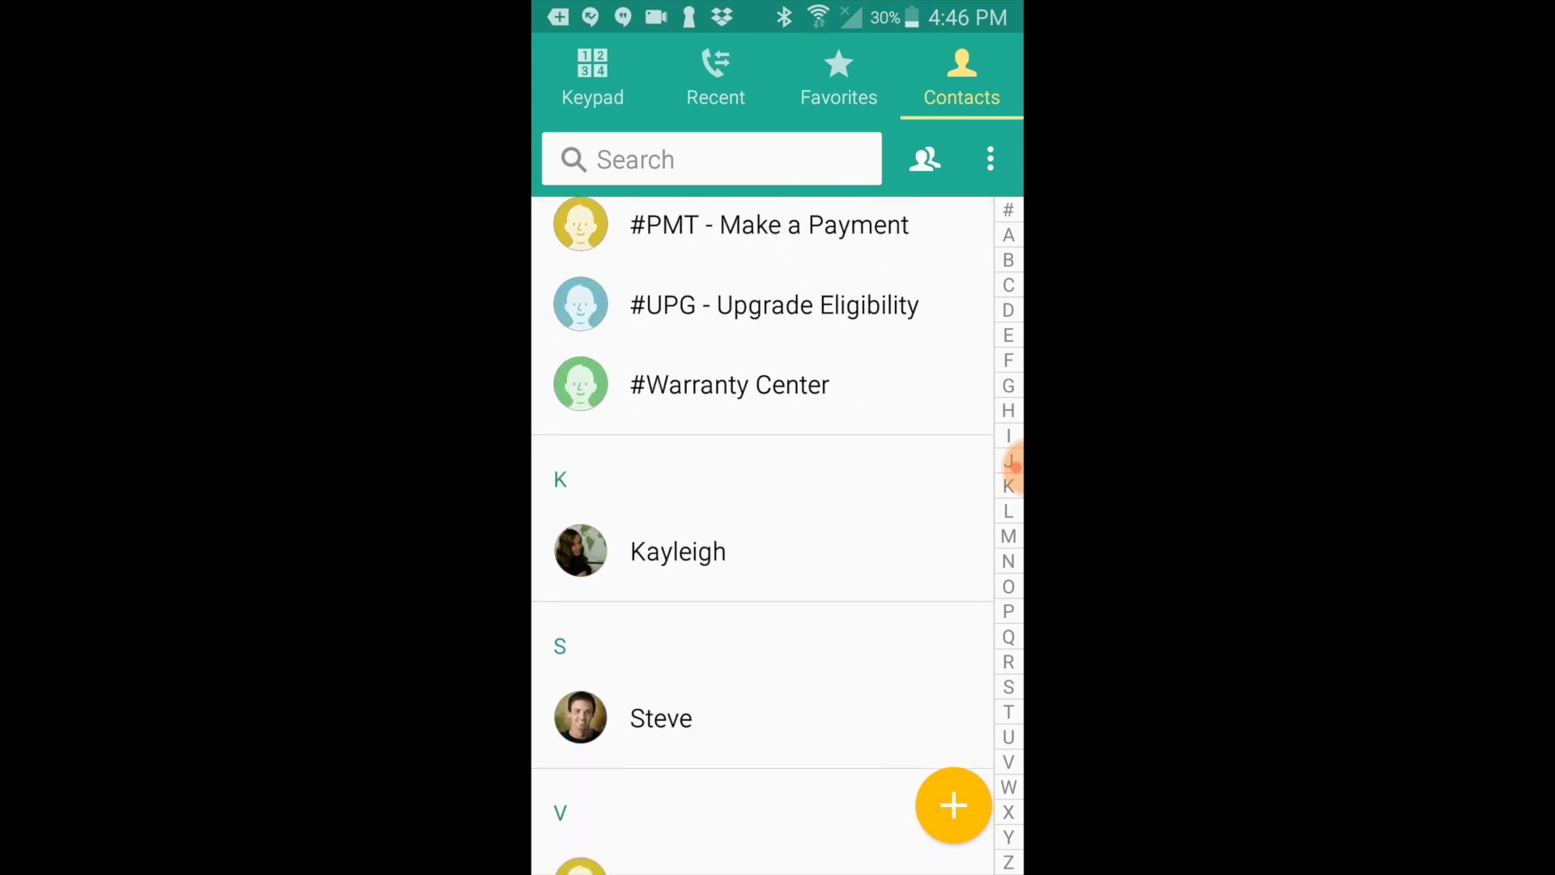
scroll(762, 534, down, 2)
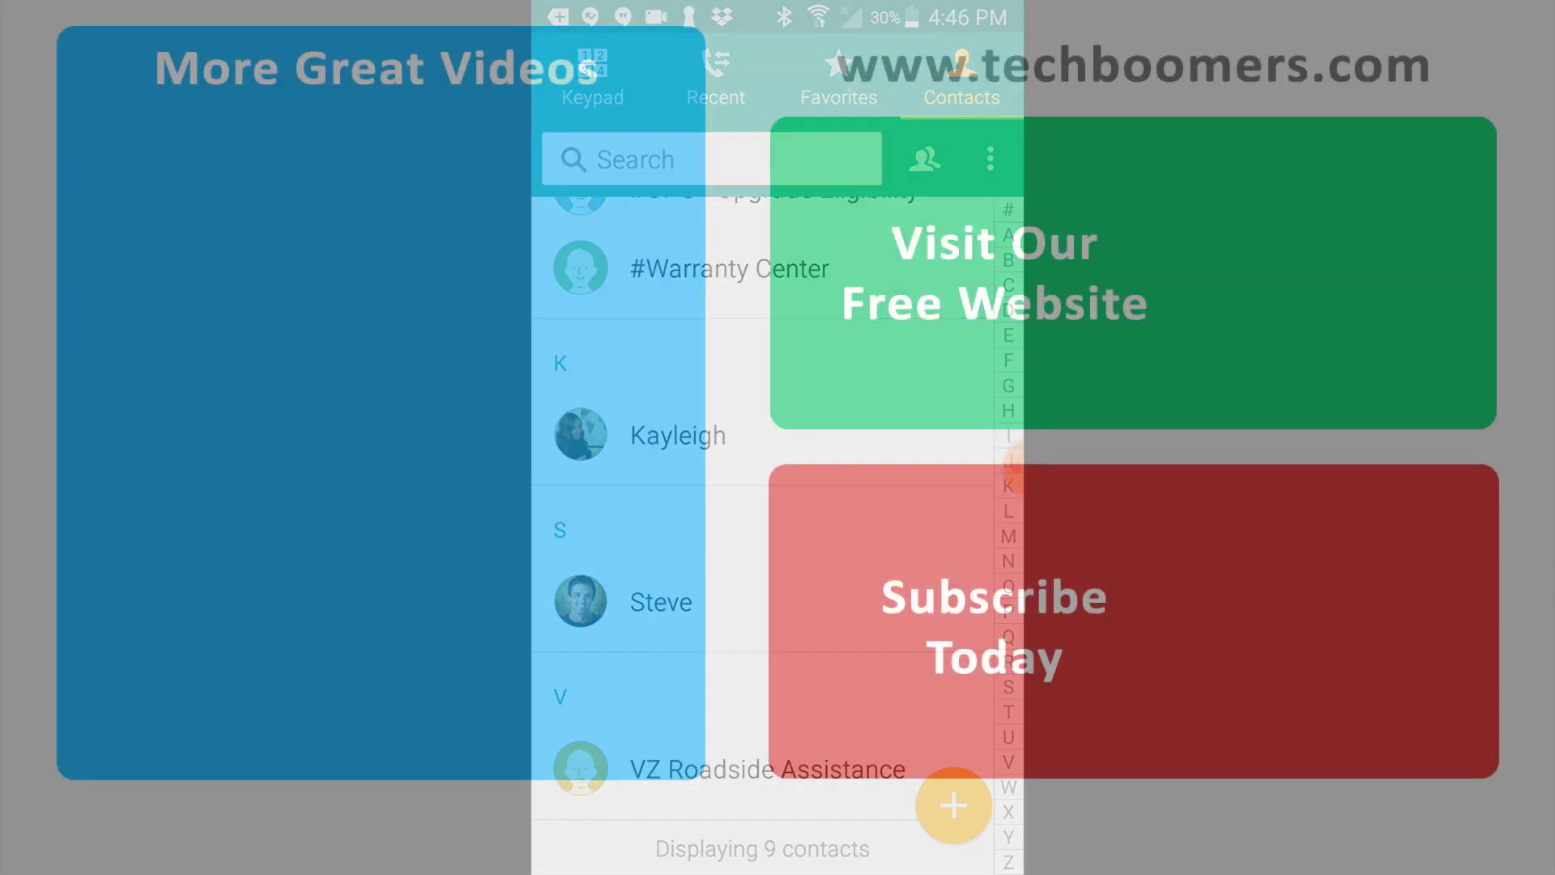